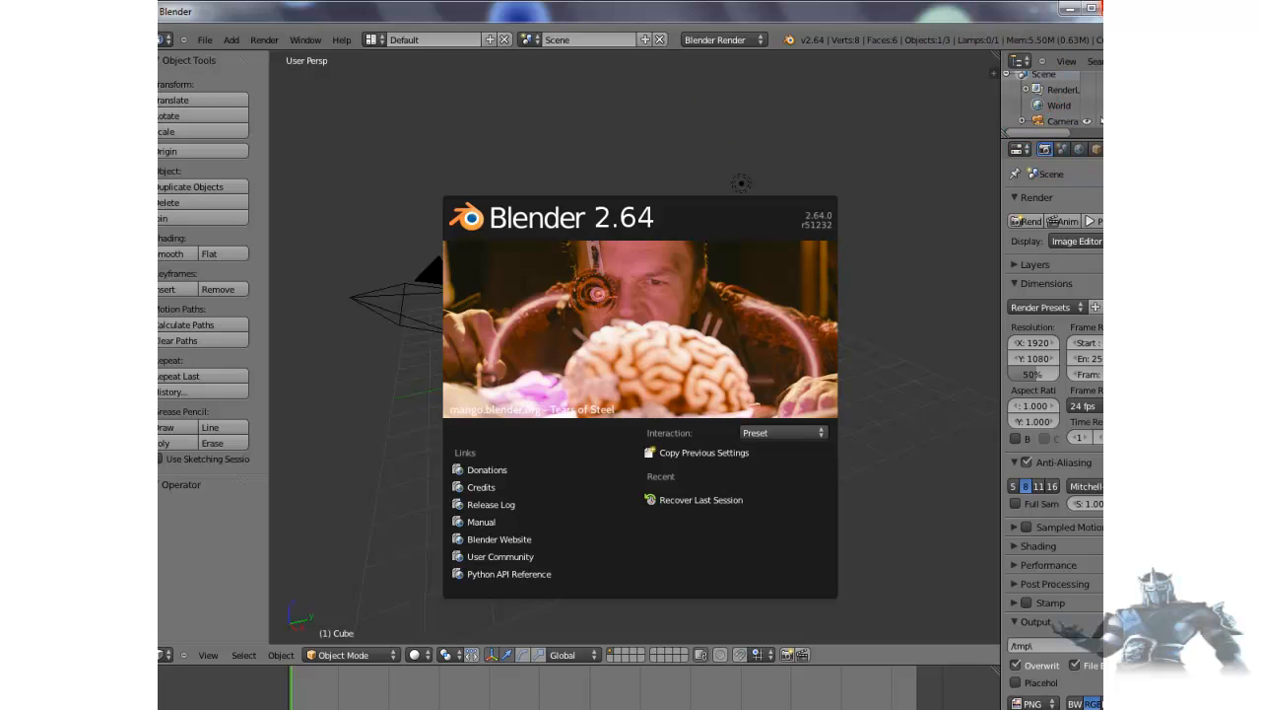
Resize the program window so the whole interface fits on screen, and dismiss the splash screen.
{"action": "left_click", "coordinate": [1091, 8]}
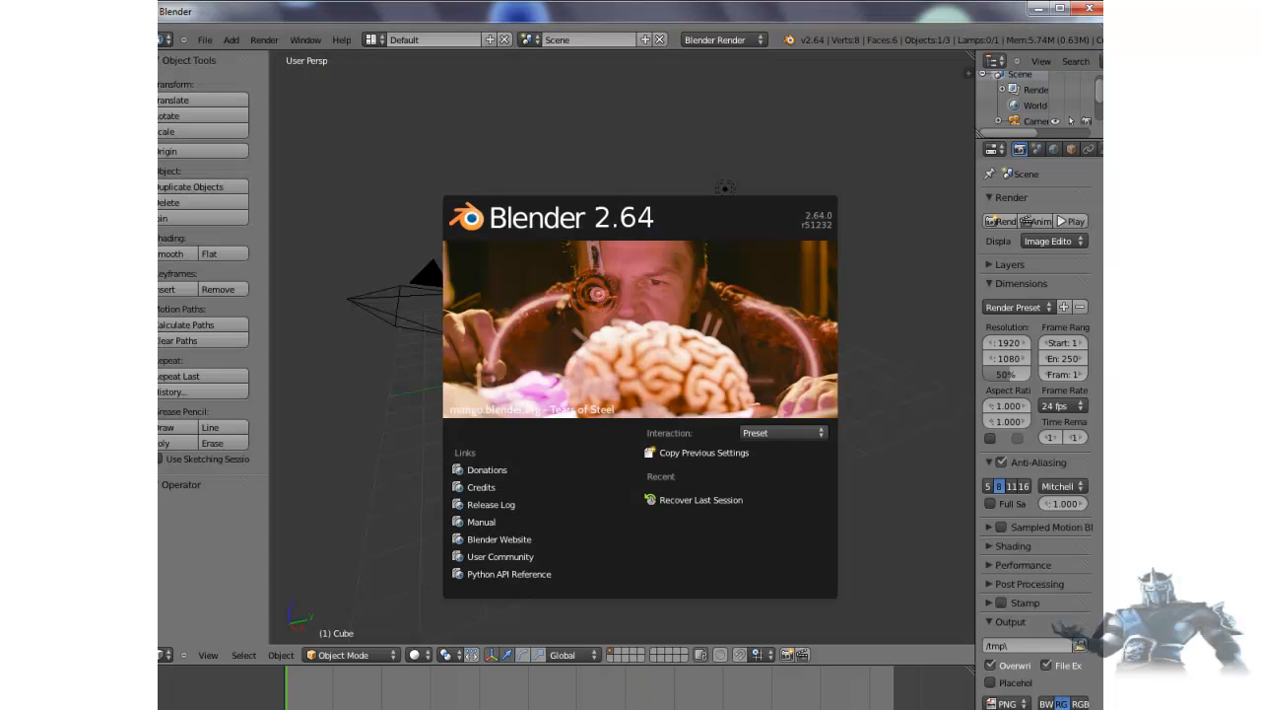
{"action": "left_click_drag", "start_coordinate": [629, 709], "coordinate": [626, 706]}
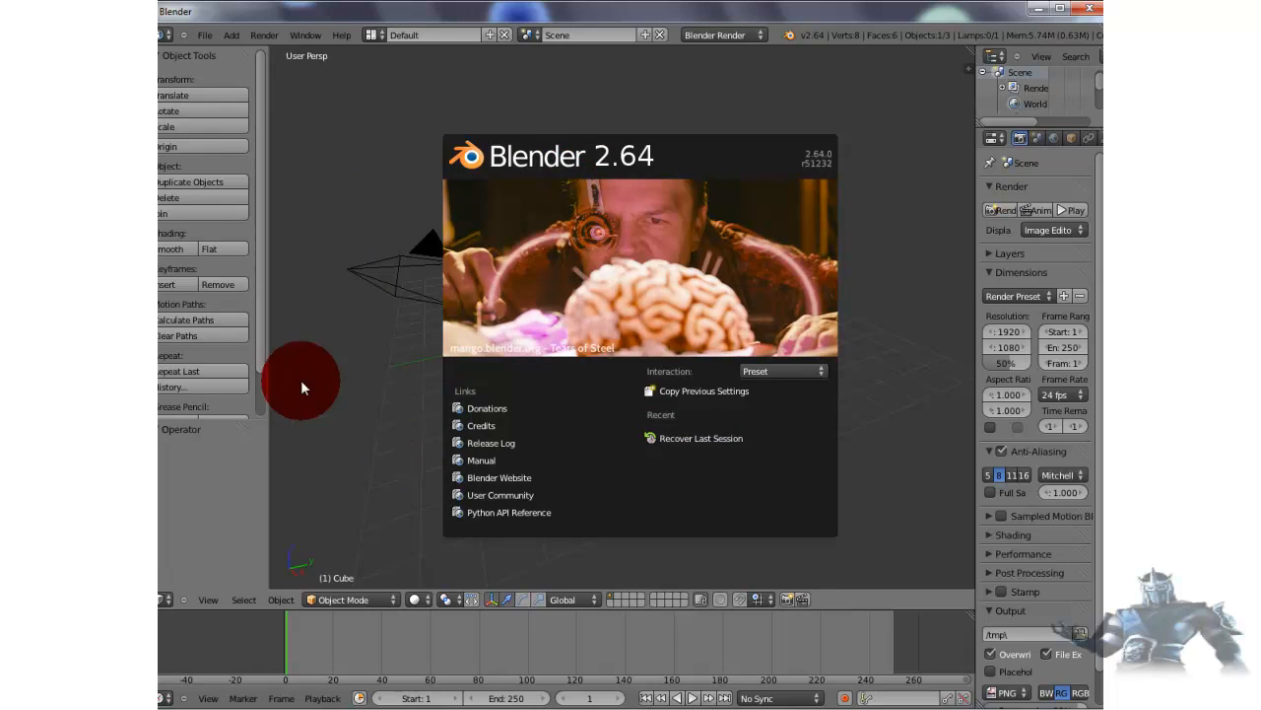
{"action": "left_click", "coordinate": [907, 213]}
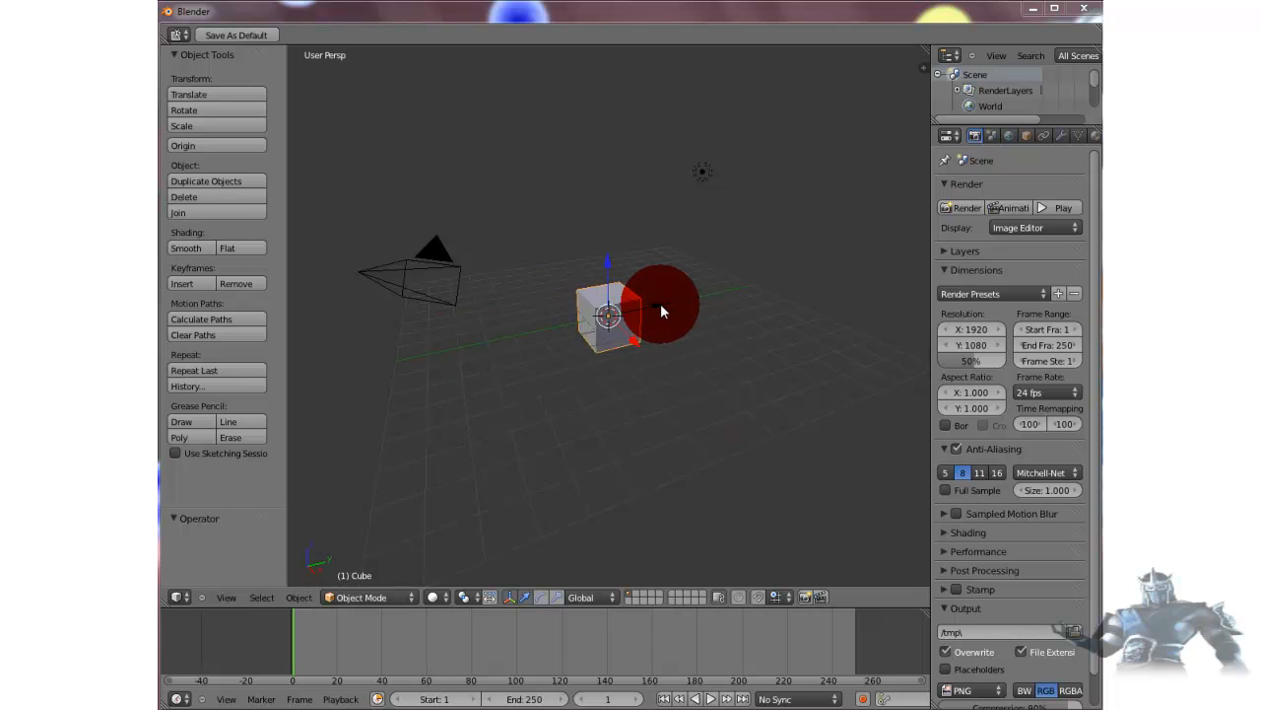
Shift the cube slightly along the global Y axis, raise it along Z and move it about 7.1 units along X.
{"action": "key", "text": "g"}
{"action": "key", "text": "x"}
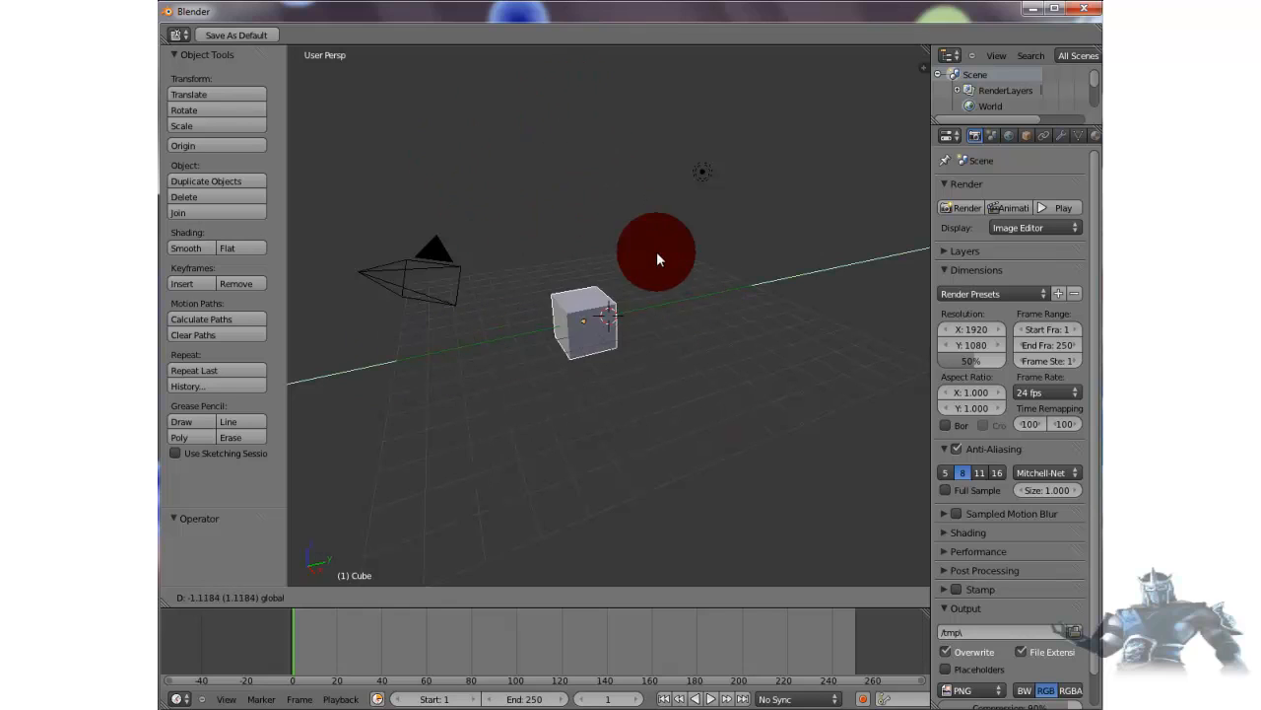
{"action": "left_click", "coordinate": [661, 333]}
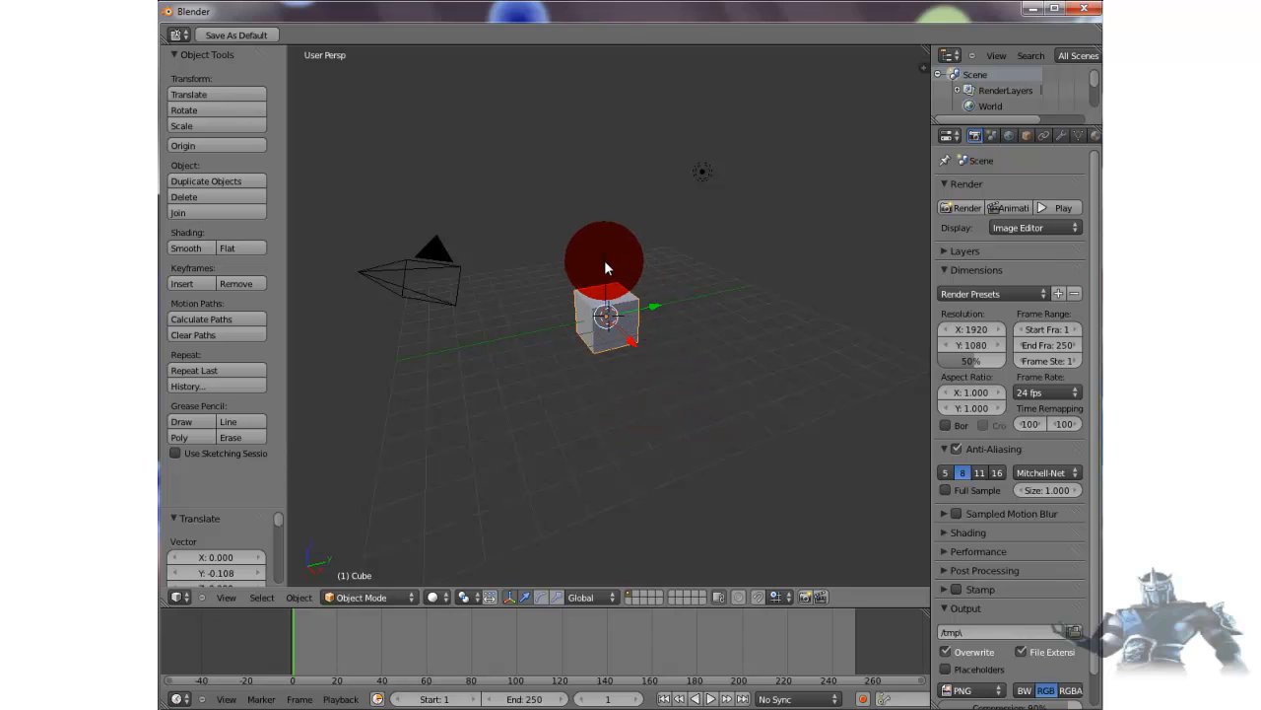
{"action": "left_click_drag", "start_coordinate": [604, 259], "coordinate": [591, 132]}
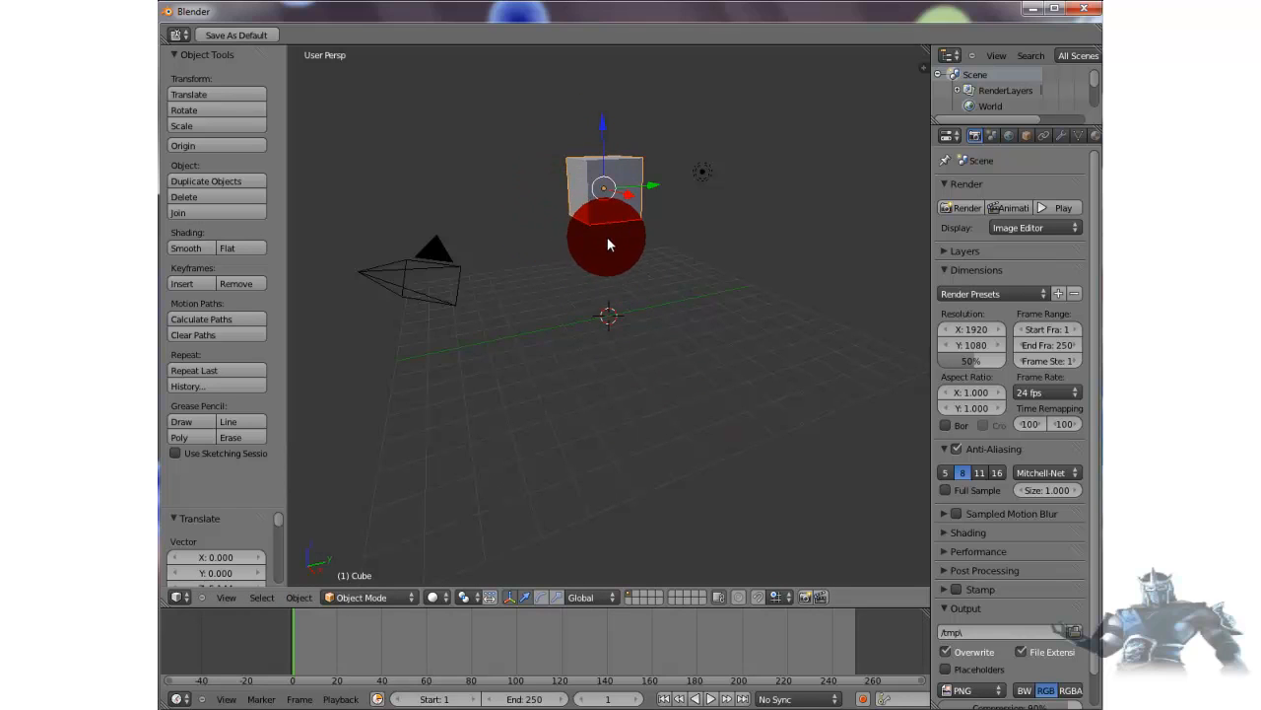
{"action": "left_click_drag", "start_coordinate": [626, 193], "coordinate": [759, 283]}
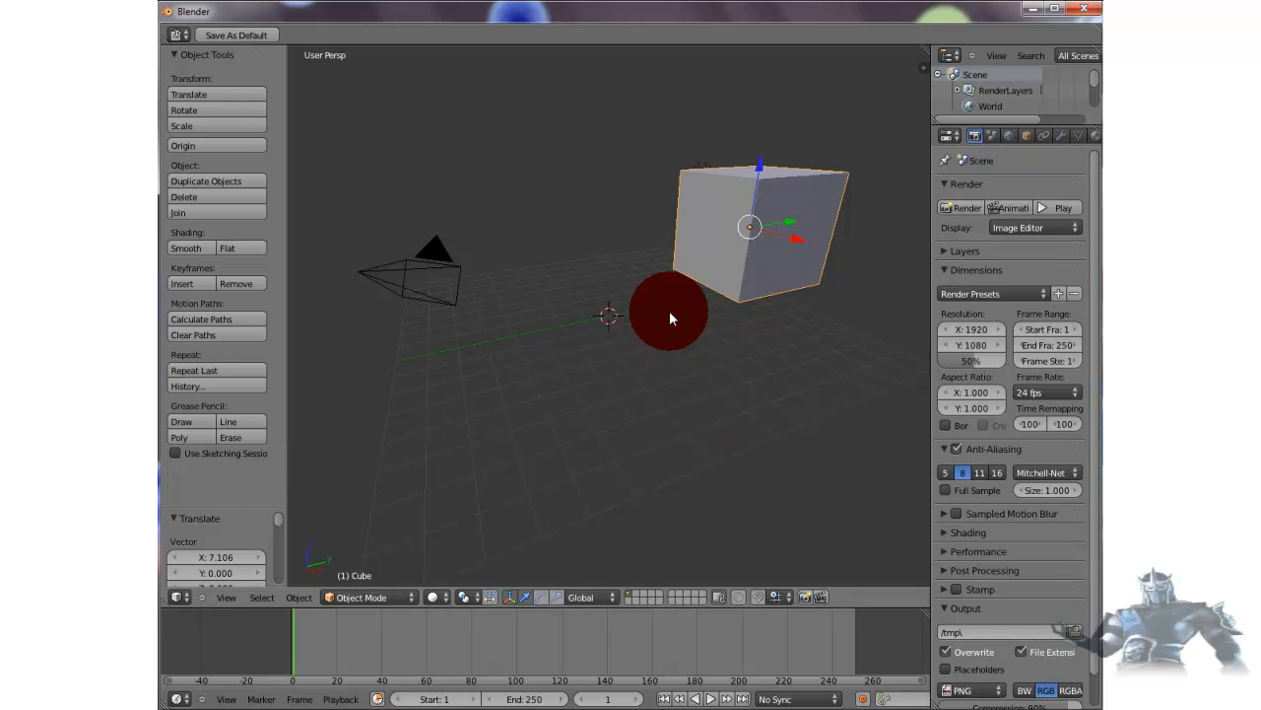
Snap the selected cube to the 3D cursor, and place the cursor in the empty space near the lamp.
{"action": "key", "text": "shift+s"}
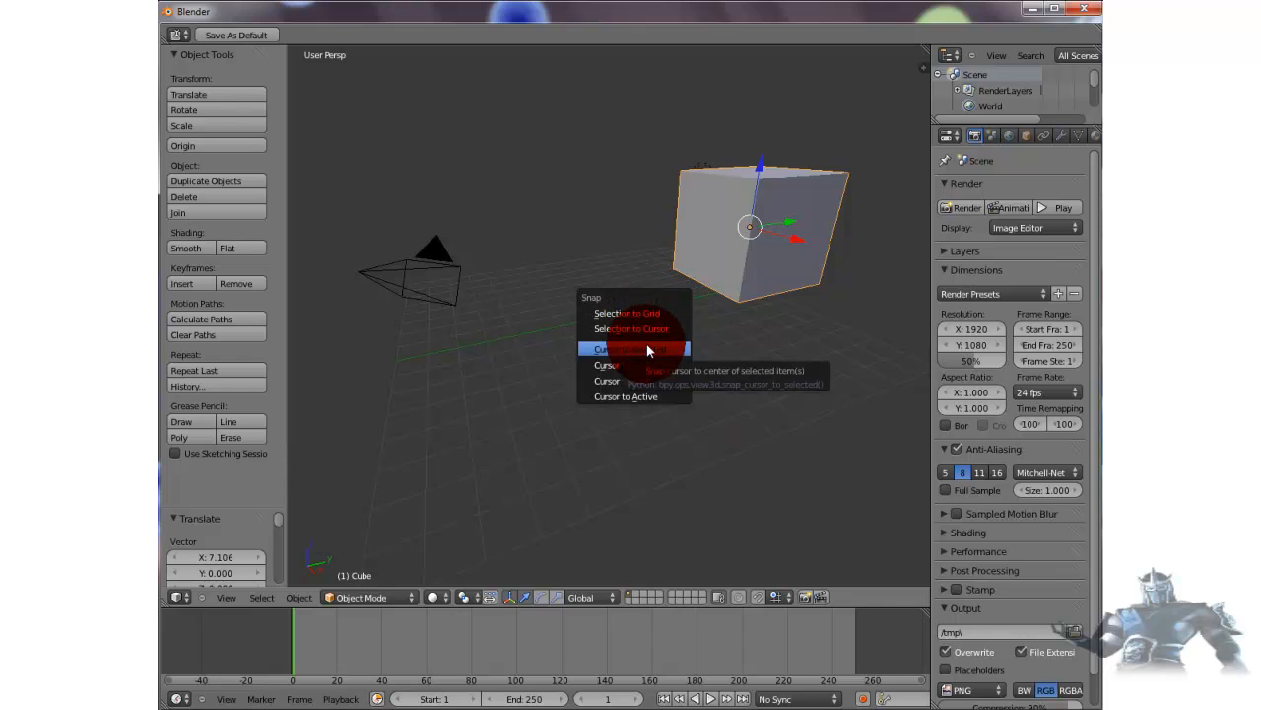
{"action": "left_click", "coordinate": [638, 329]}
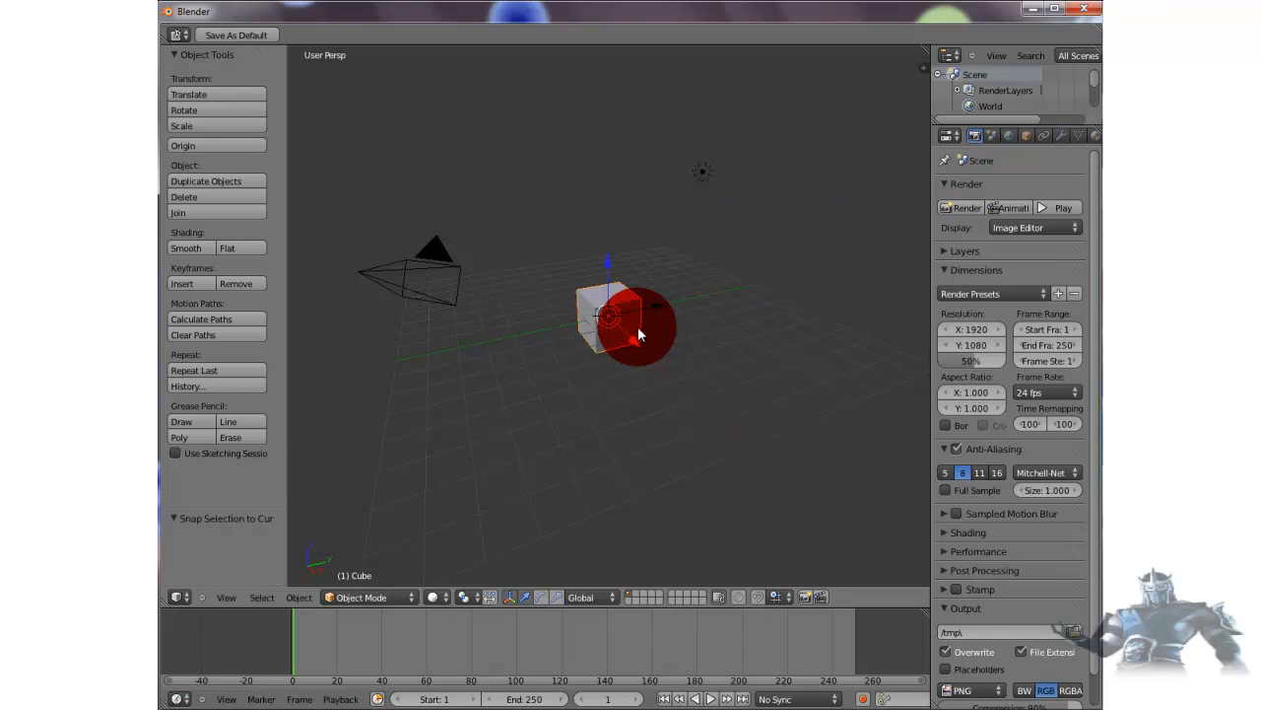
{"action": "left_click", "coordinate": [704, 258]}
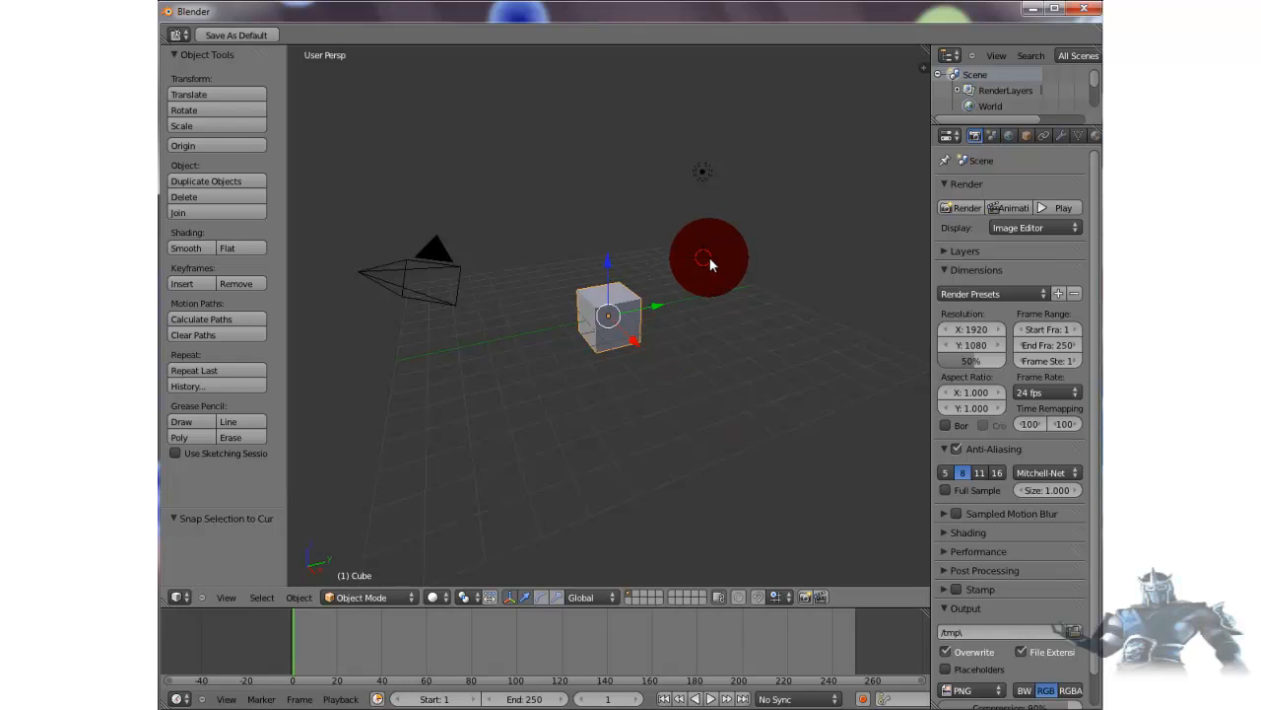
{"action": "left_click", "coordinate": [706, 257]}
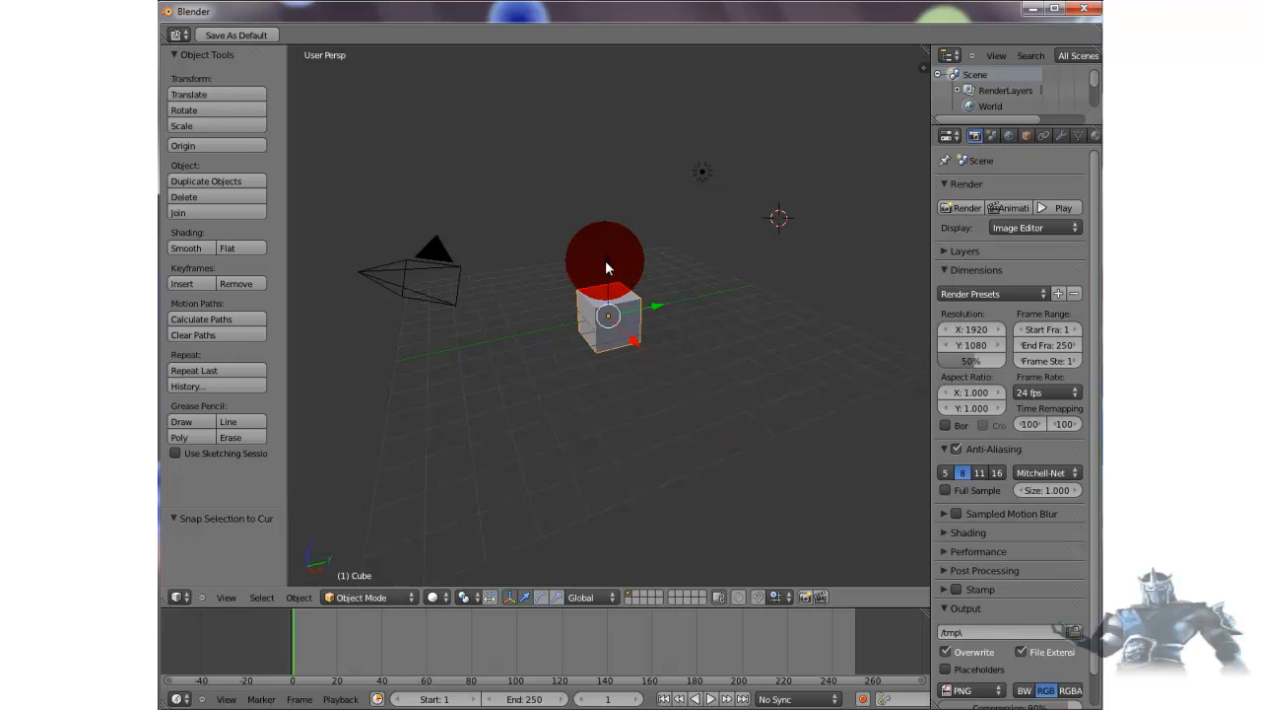
Move the cube about 2.3 units along X with the translate manipulator and reposition it freely above the grid.
{"action": "left_click_drag", "start_coordinate": [605, 260], "coordinate": [703, 325]}
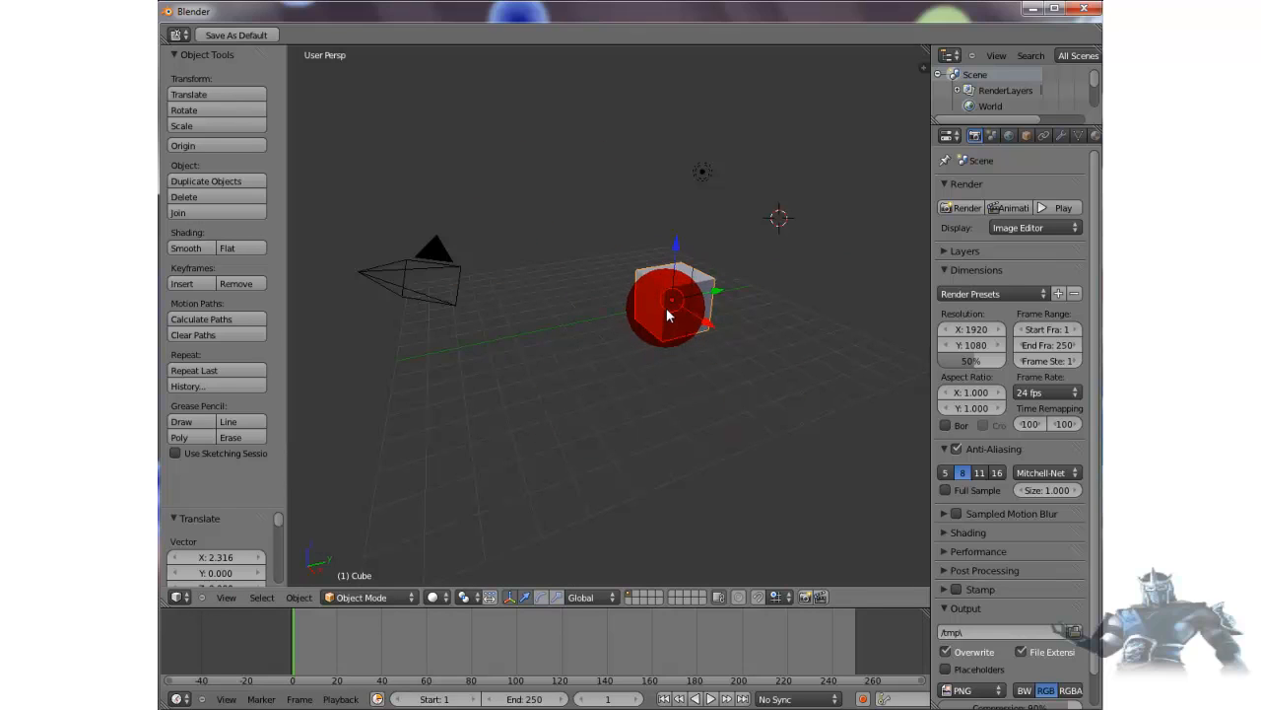
{"action": "left_click_drag", "start_coordinate": [666, 307], "coordinate": [576, 264]}
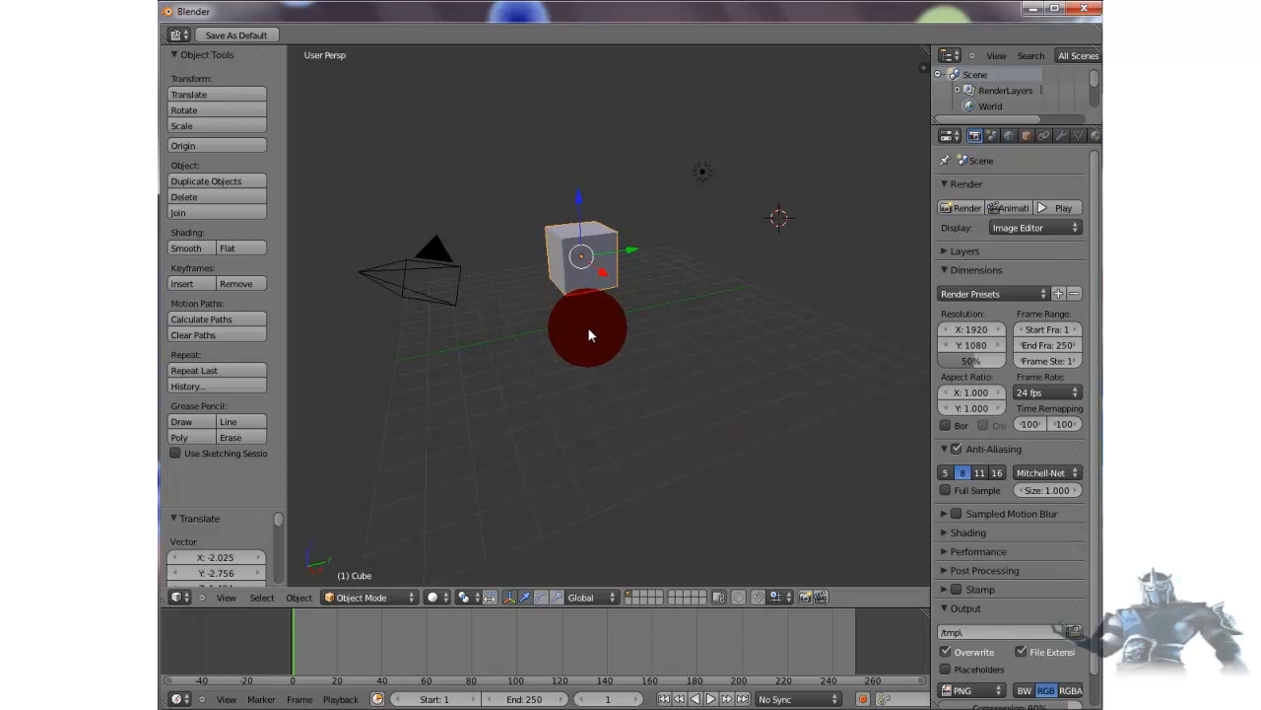
{"action": "key", "text": "g"}
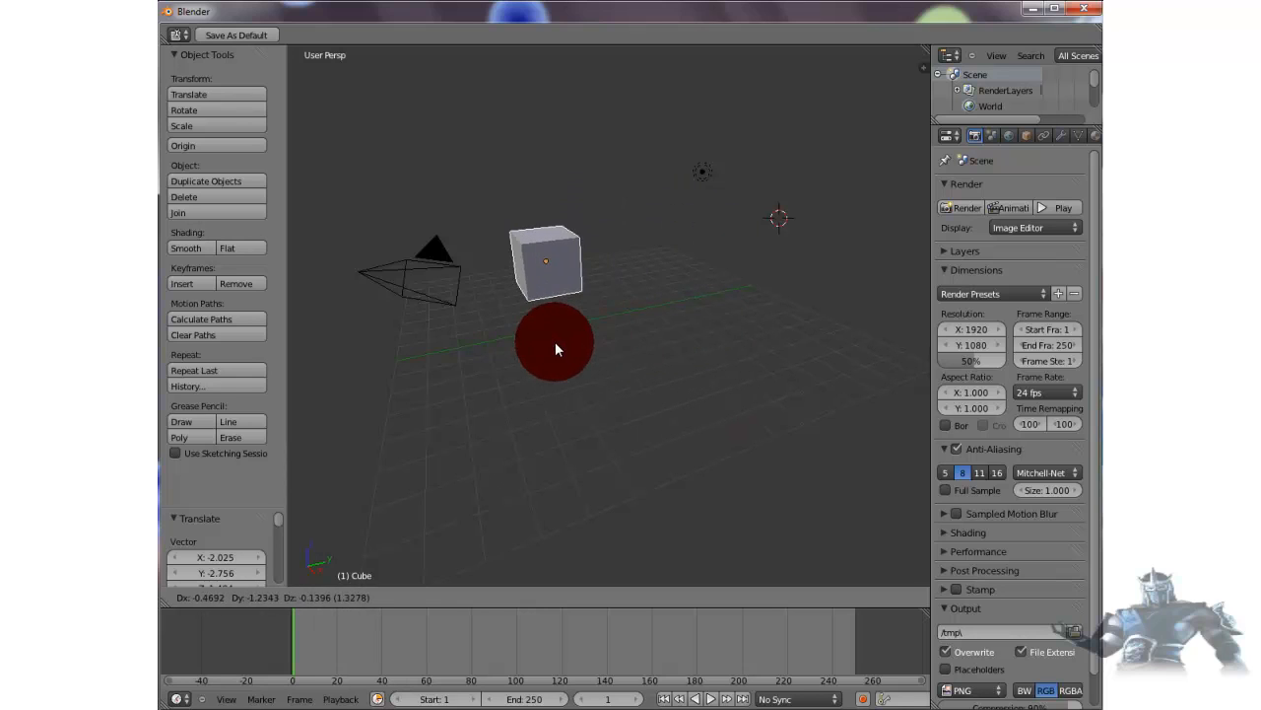
{"action": "left_click", "coordinate": [634, 323]}
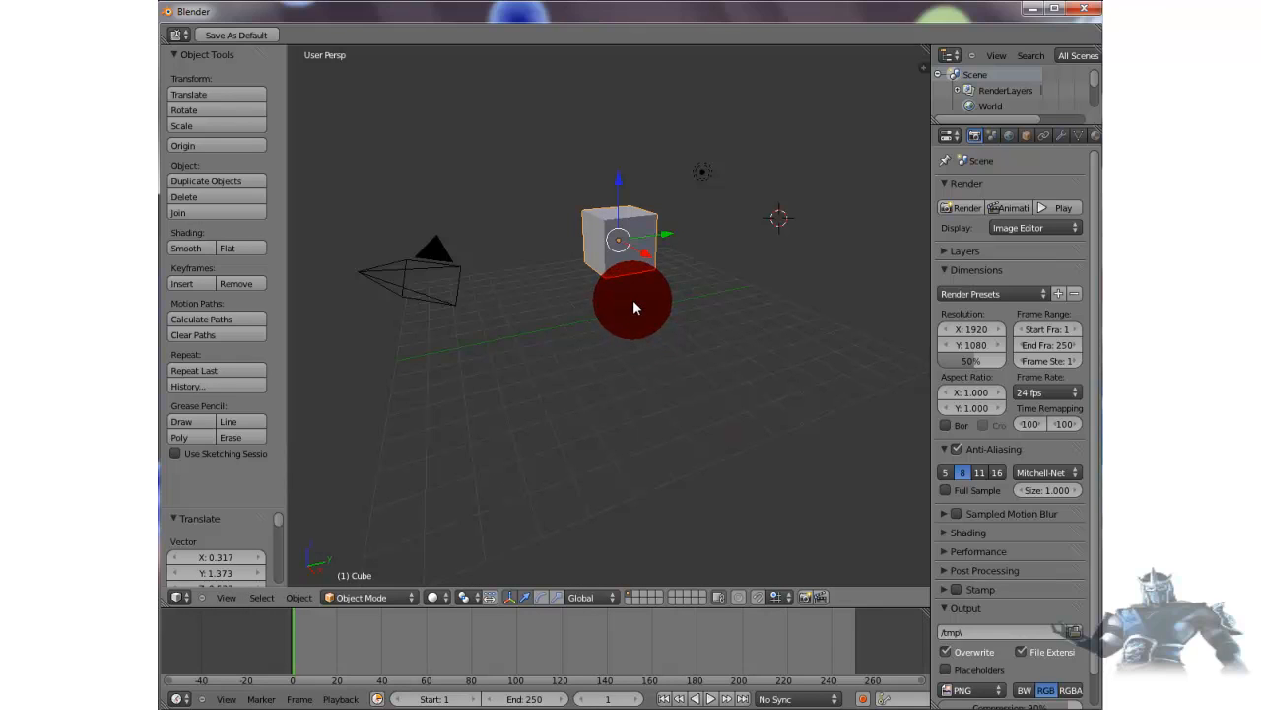
Grab the cube to a spot high above the grid and lower it along the Z axis to near the grid.
{"action": "key", "text": "g"}
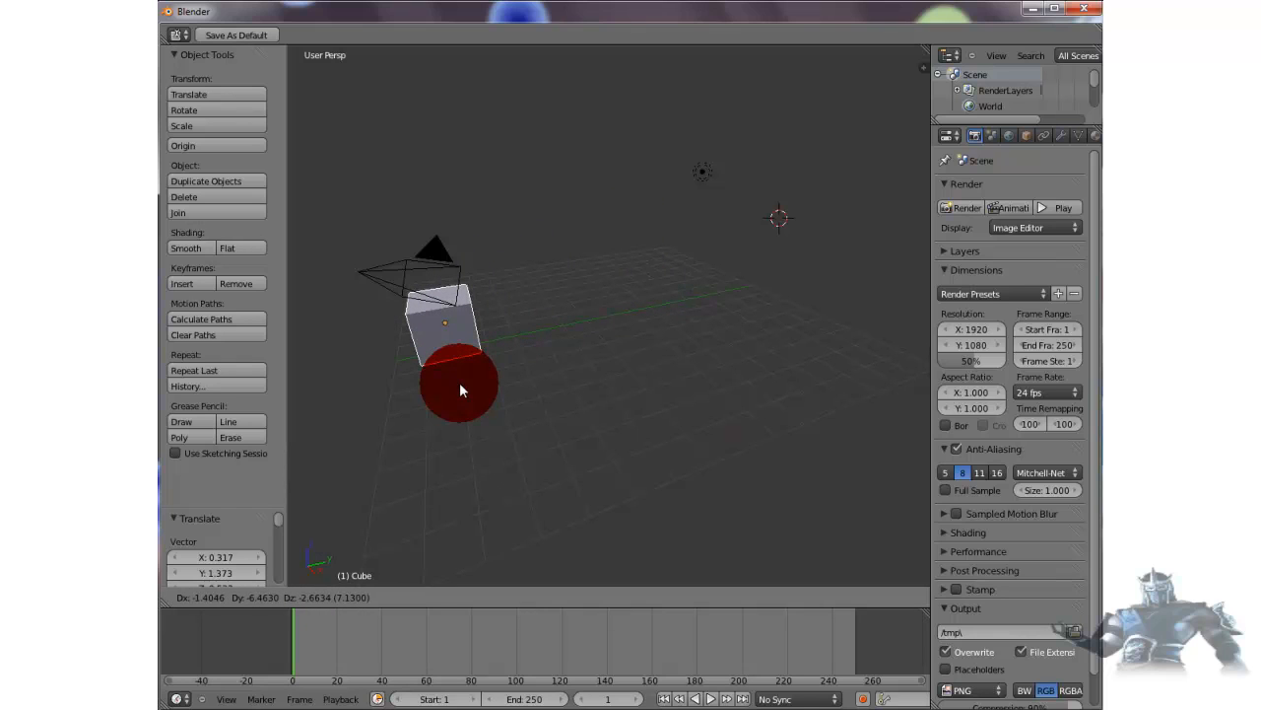
{"action": "key", "text": "Escape"}
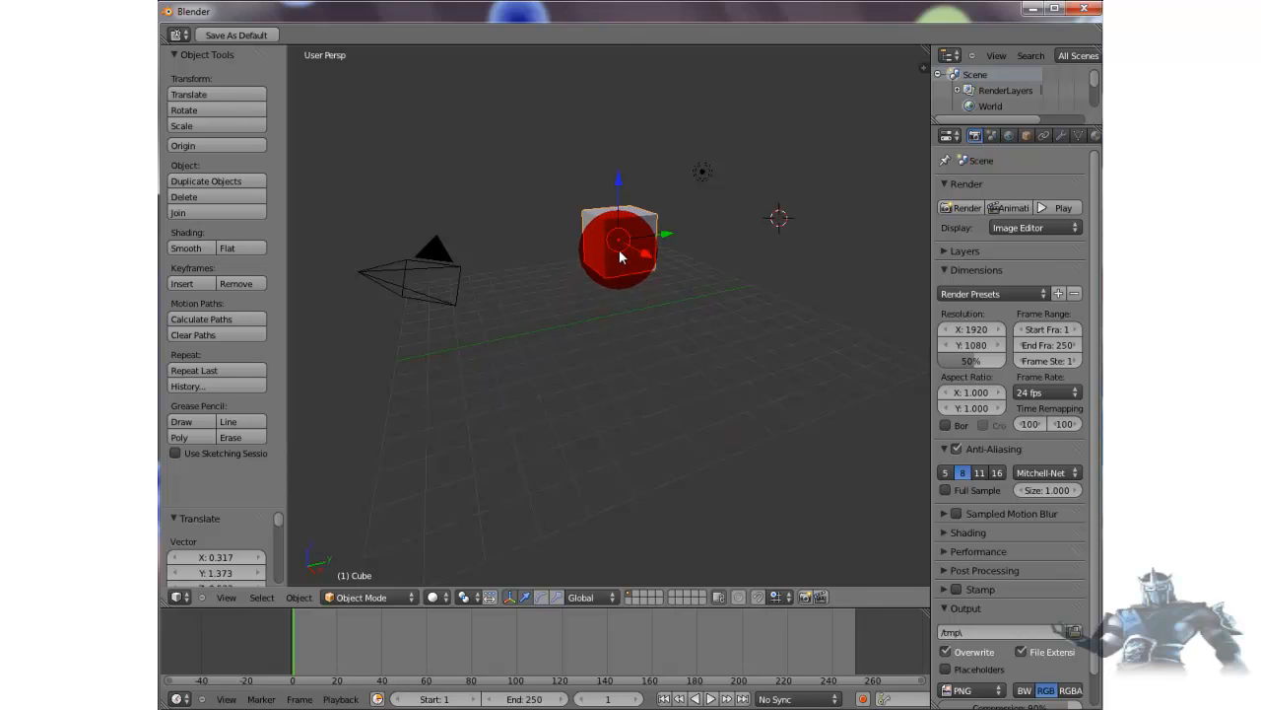
{"action": "key", "text": "g"}
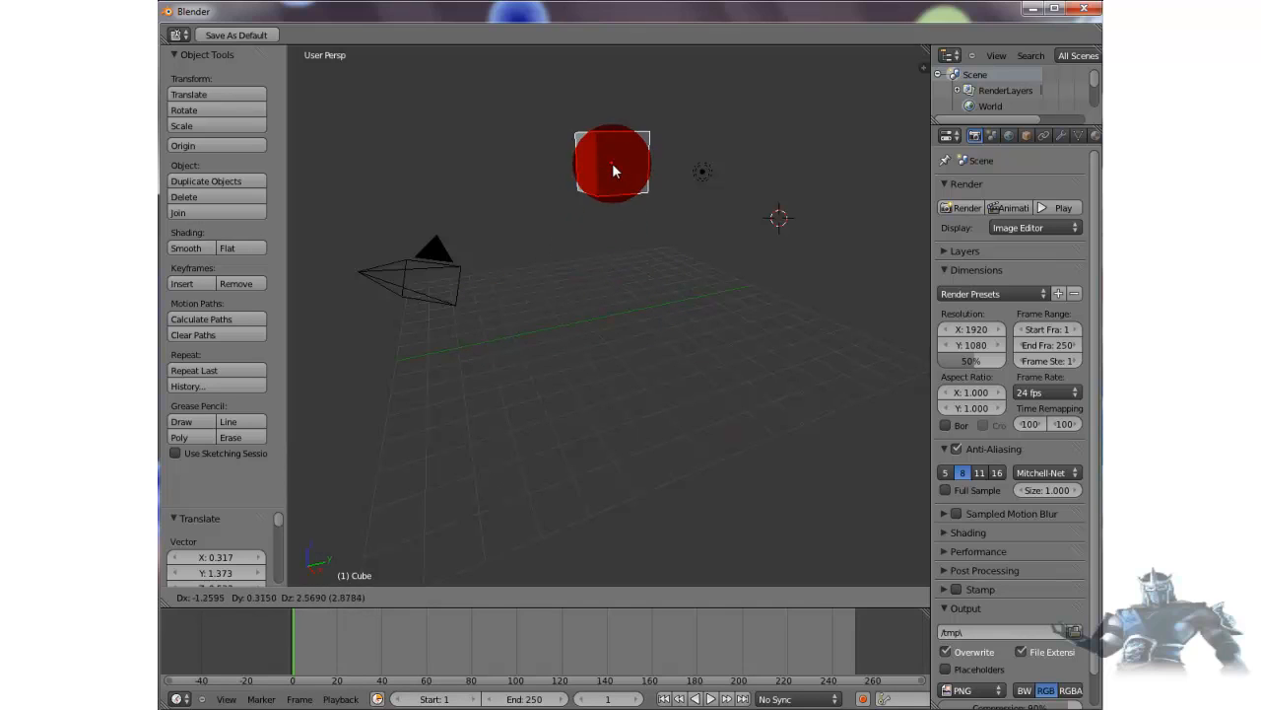
{"action": "left_click", "coordinate": [612, 162]}
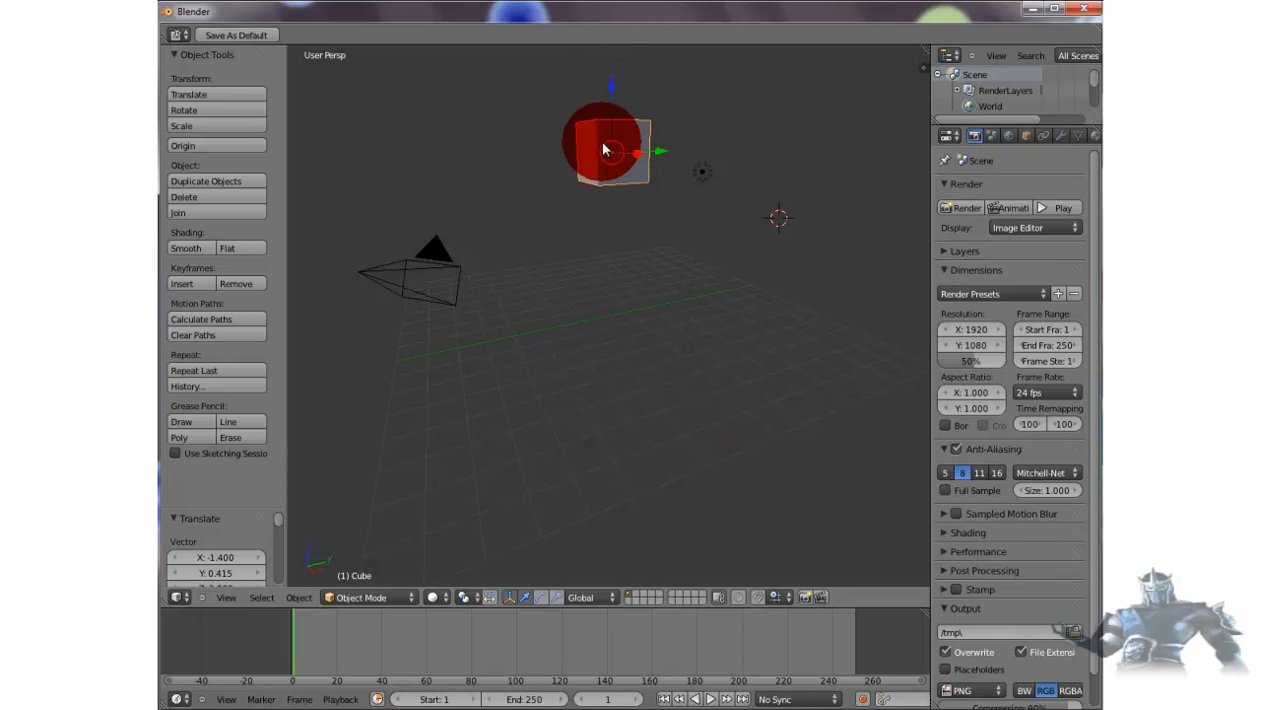
{"action": "left_click_drag", "start_coordinate": [612, 85], "coordinate": [610, 226]}
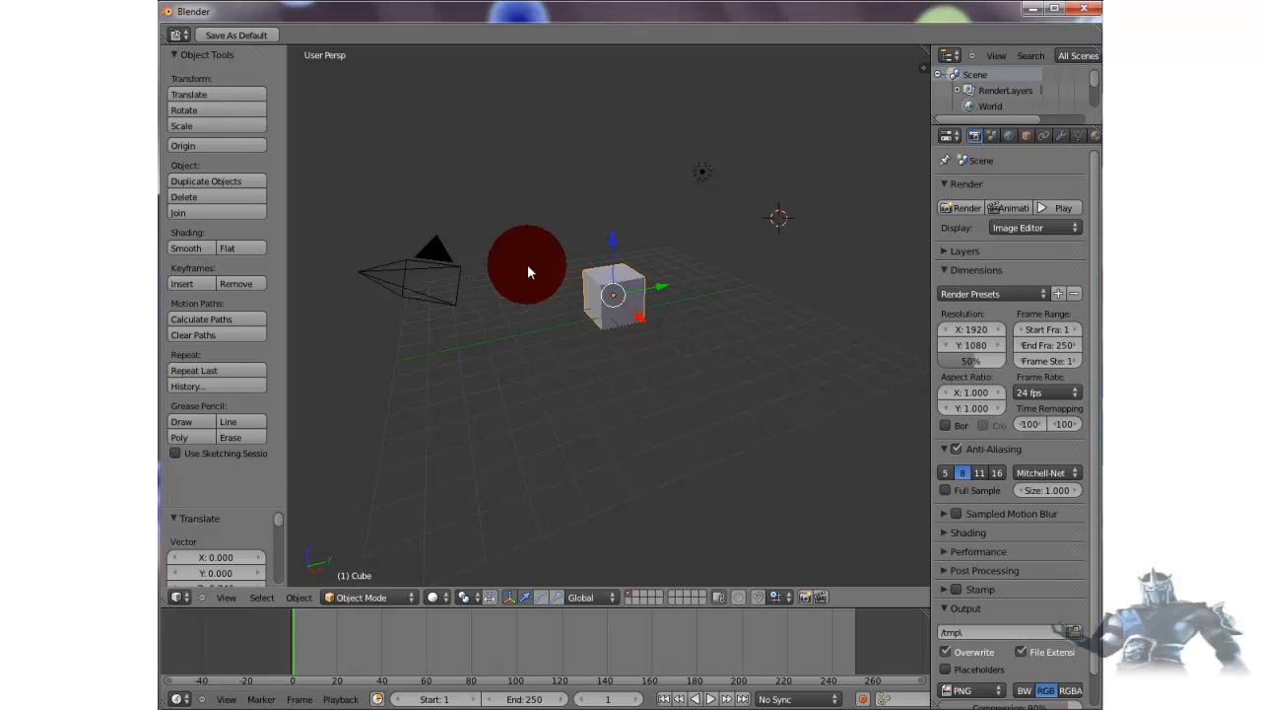
Rotate the cube freely by about 505° and try scaling it up uniformly.
{"action": "right_click", "coordinate": [528, 264]}
{"action": "key", "text": "r"}
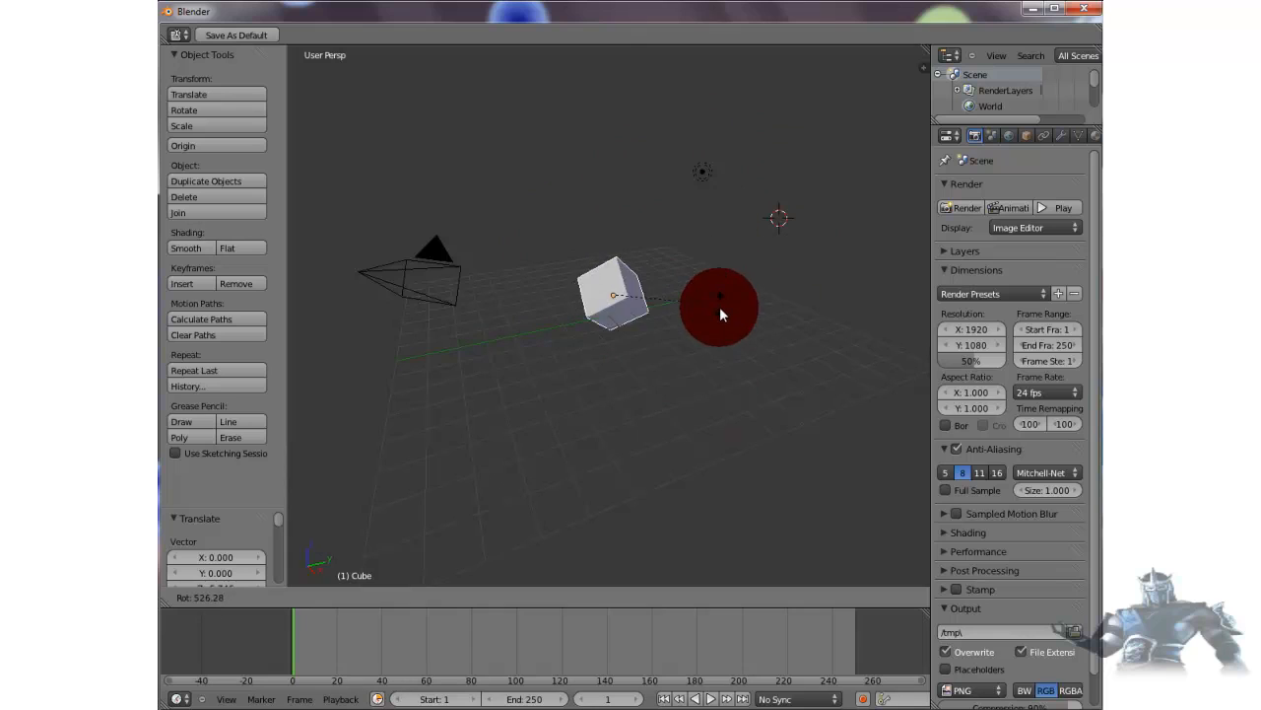
{"action": "left_click", "coordinate": [733, 260]}
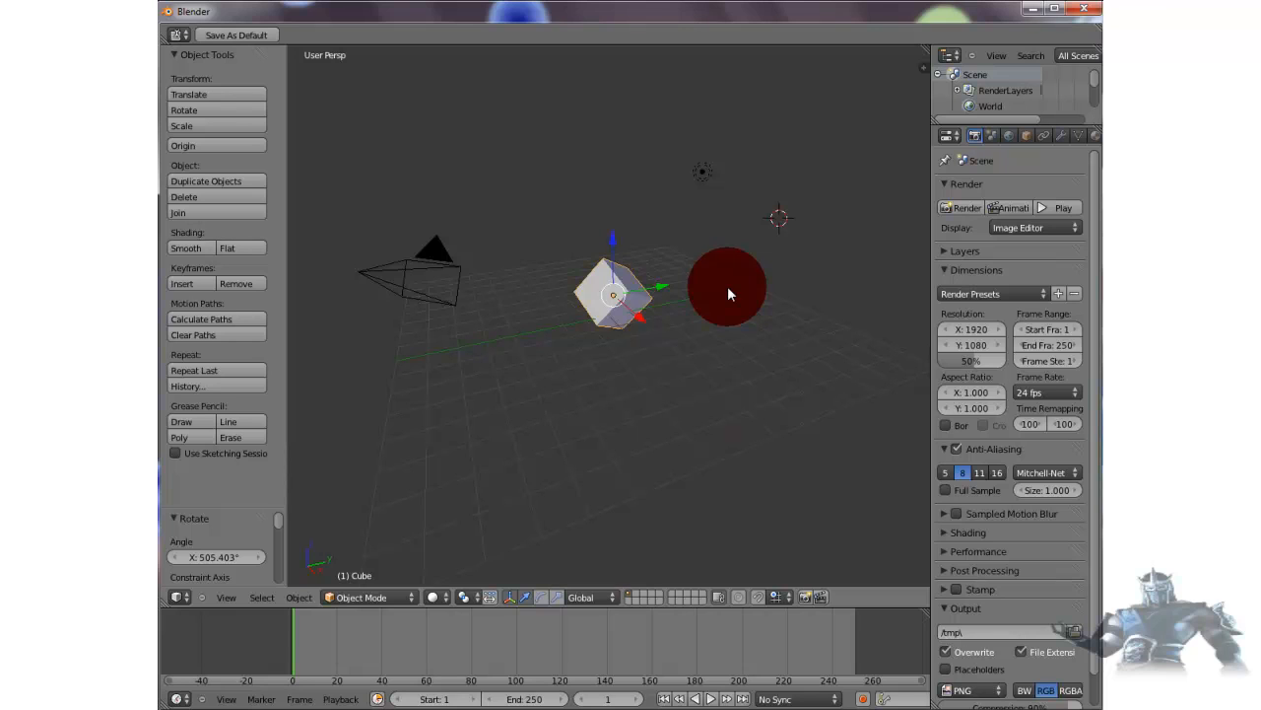
{"action": "key", "text": "s"}
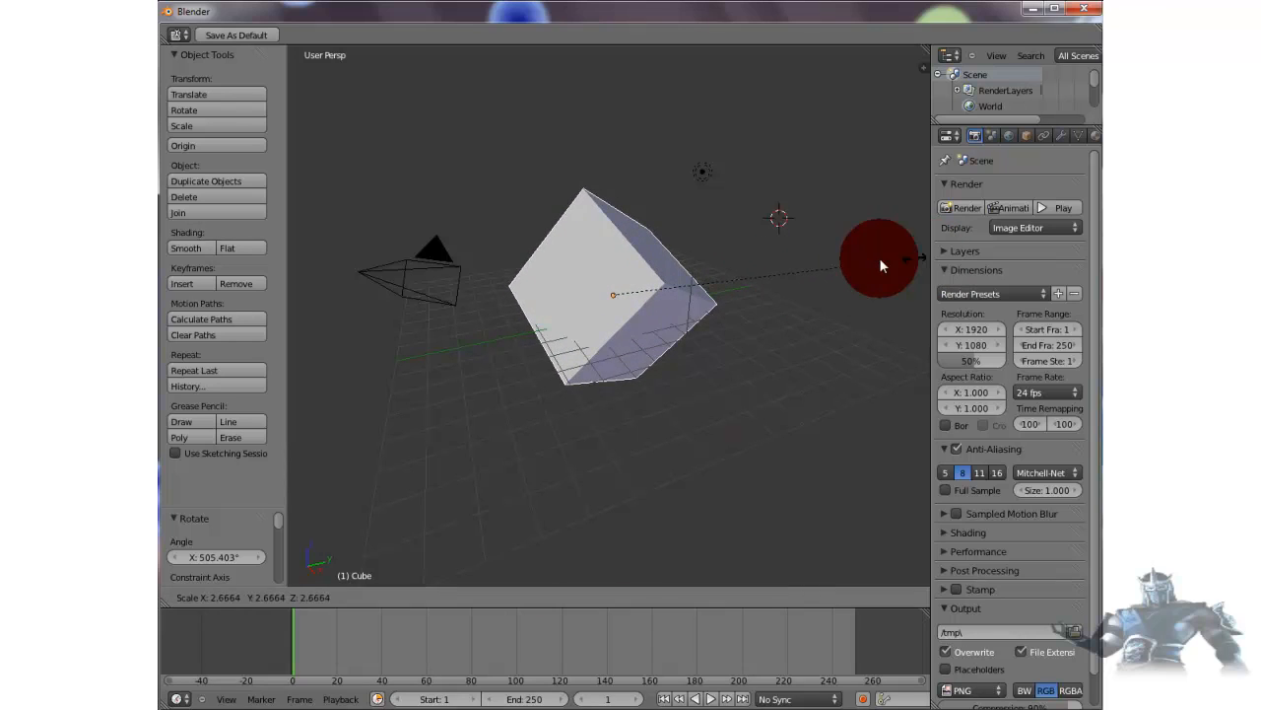
{"action": "right_click", "coordinate": [907, 217]}
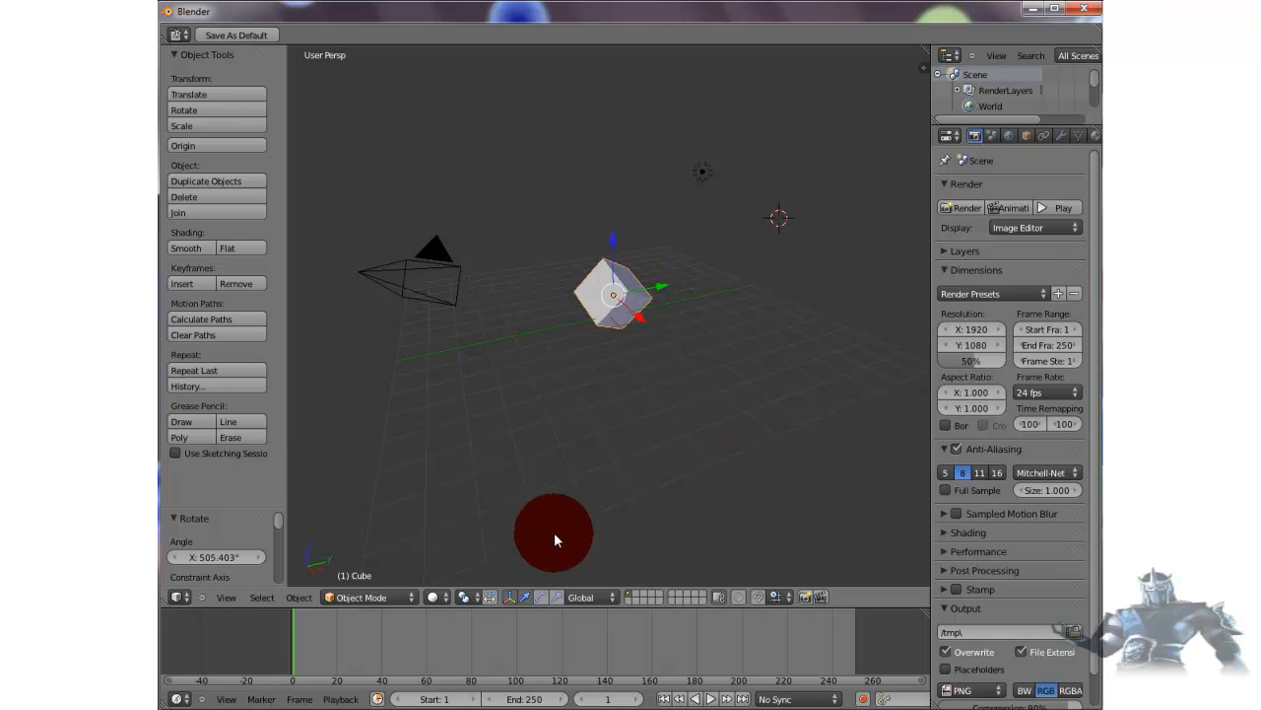
With the transform manipulator hidden, place the 3D cursor just below the cube and grab the cube to a higher position.
{"action": "left_click", "coordinate": [509, 596]}
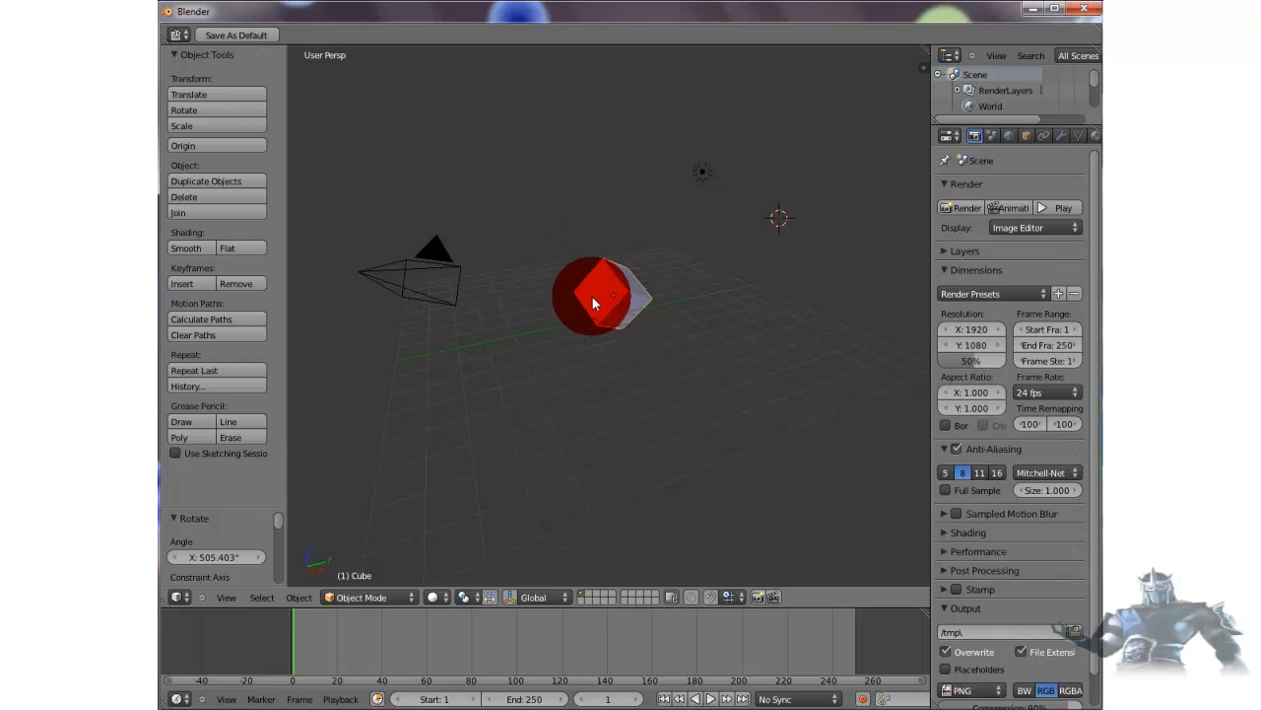
{"action": "left_click", "coordinate": [624, 310]}
{"action": "left_click", "coordinate": [635, 352]}
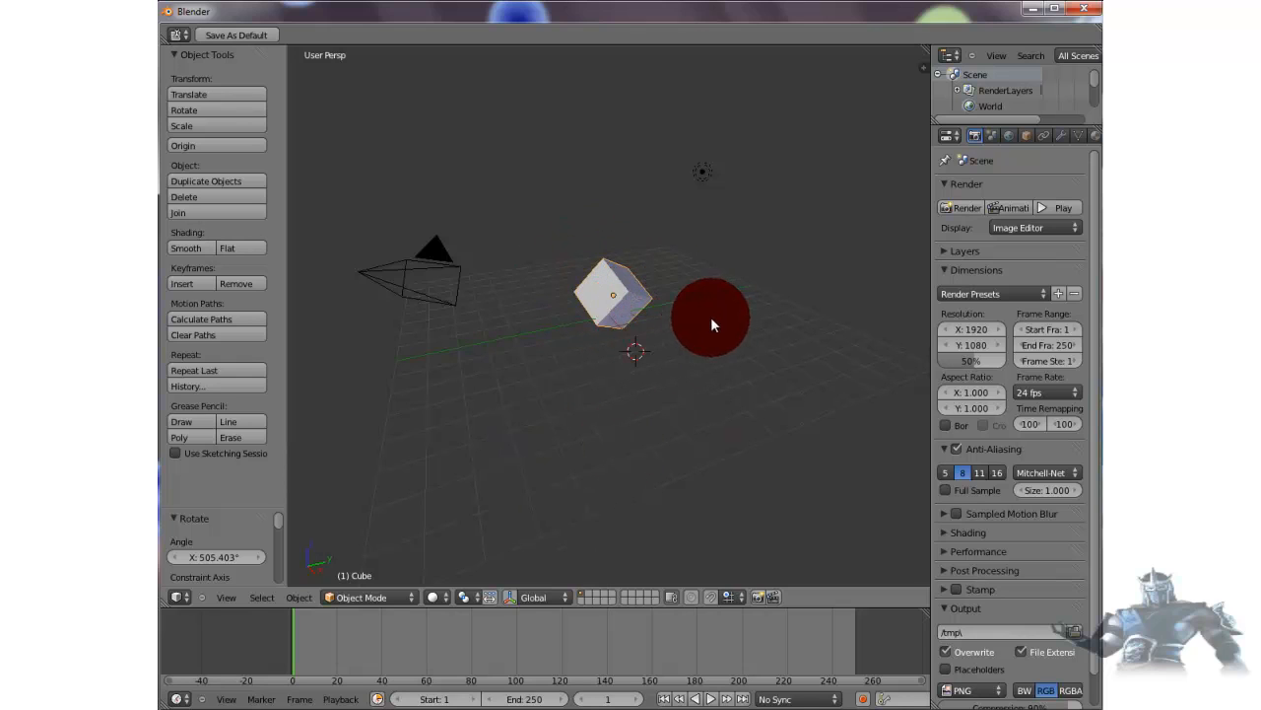
{"action": "key", "text": "g"}
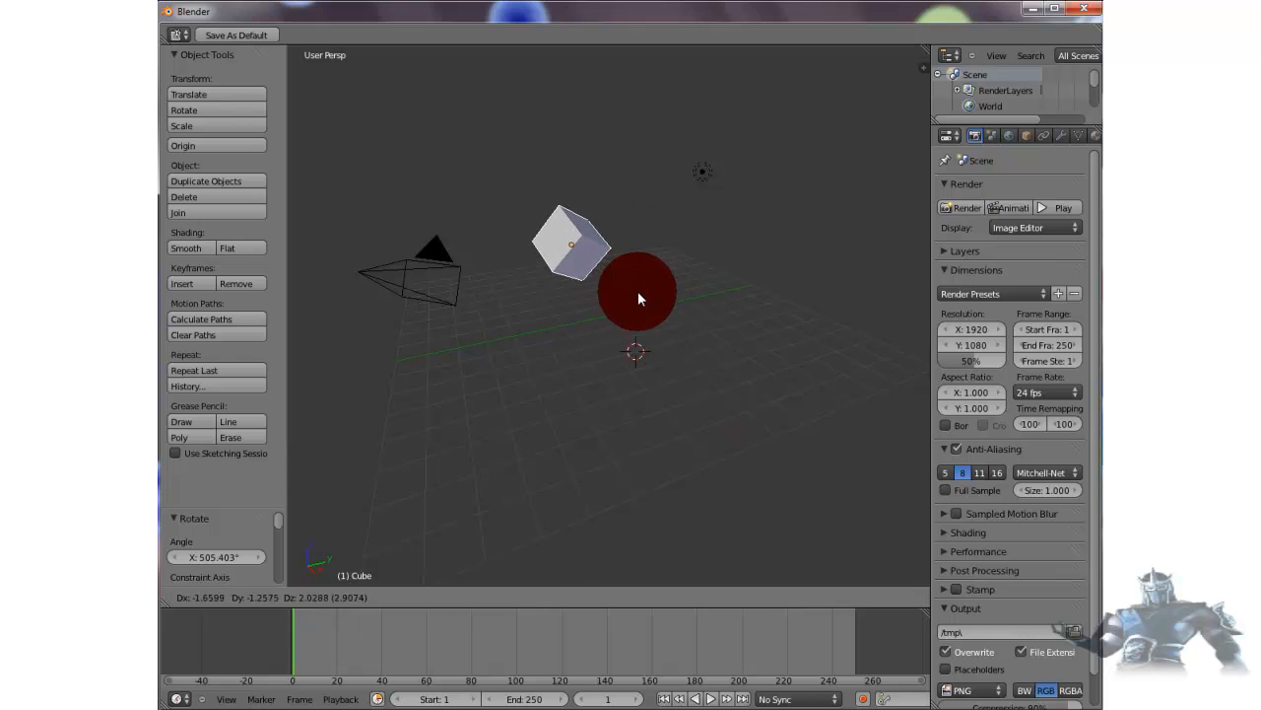
{"action": "left_click", "coordinate": [675, 292]}
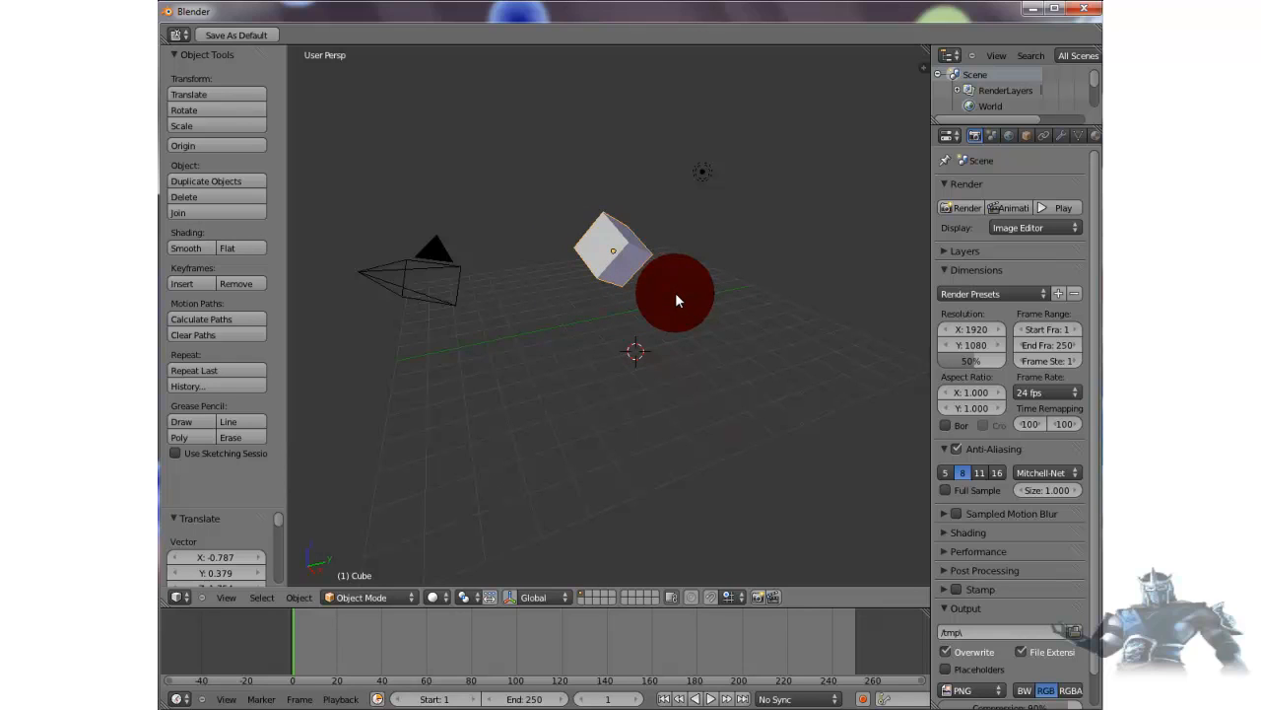
Show the rotate manipulator and turn the cube with its rings by about -553°, 476° and -782°.
{"action": "left_click", "coordinate": [508, 596]}
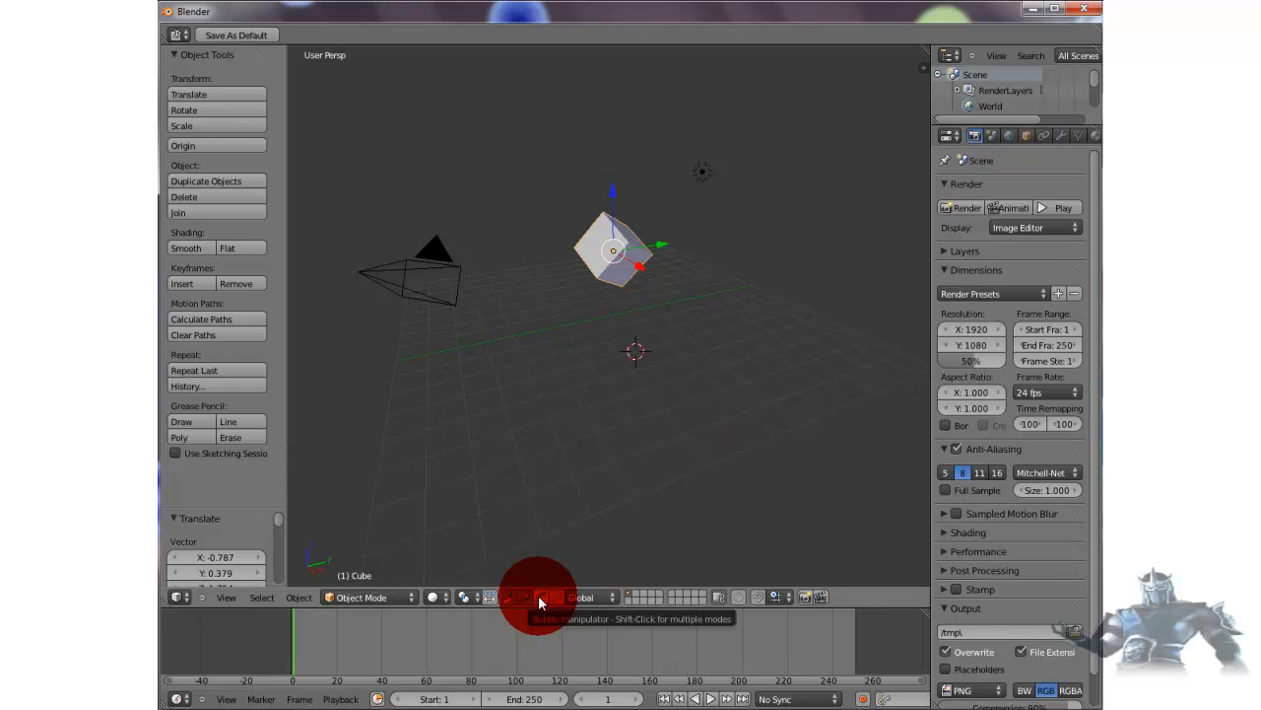
{"action": "left_click", "coordinate": [539, 599]}
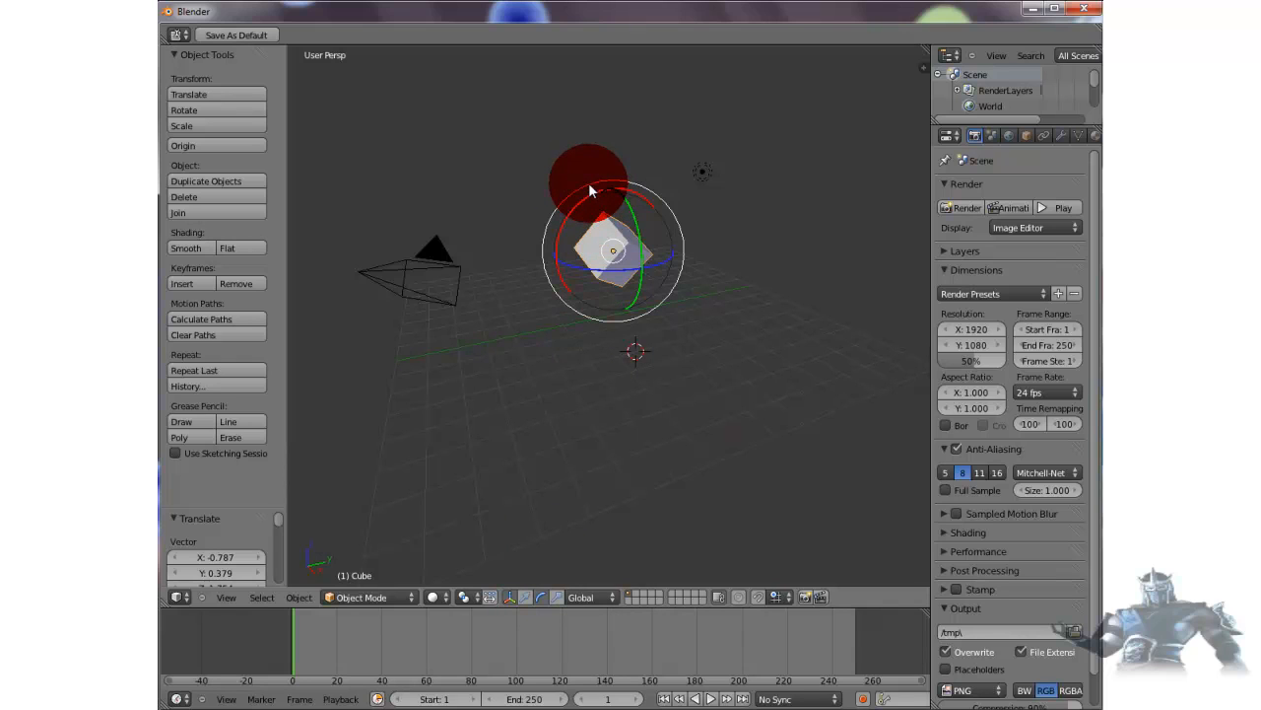
{"action": "left_click_drag", "start_coordinate": [588, 182], "coordinate": [670, 340]}
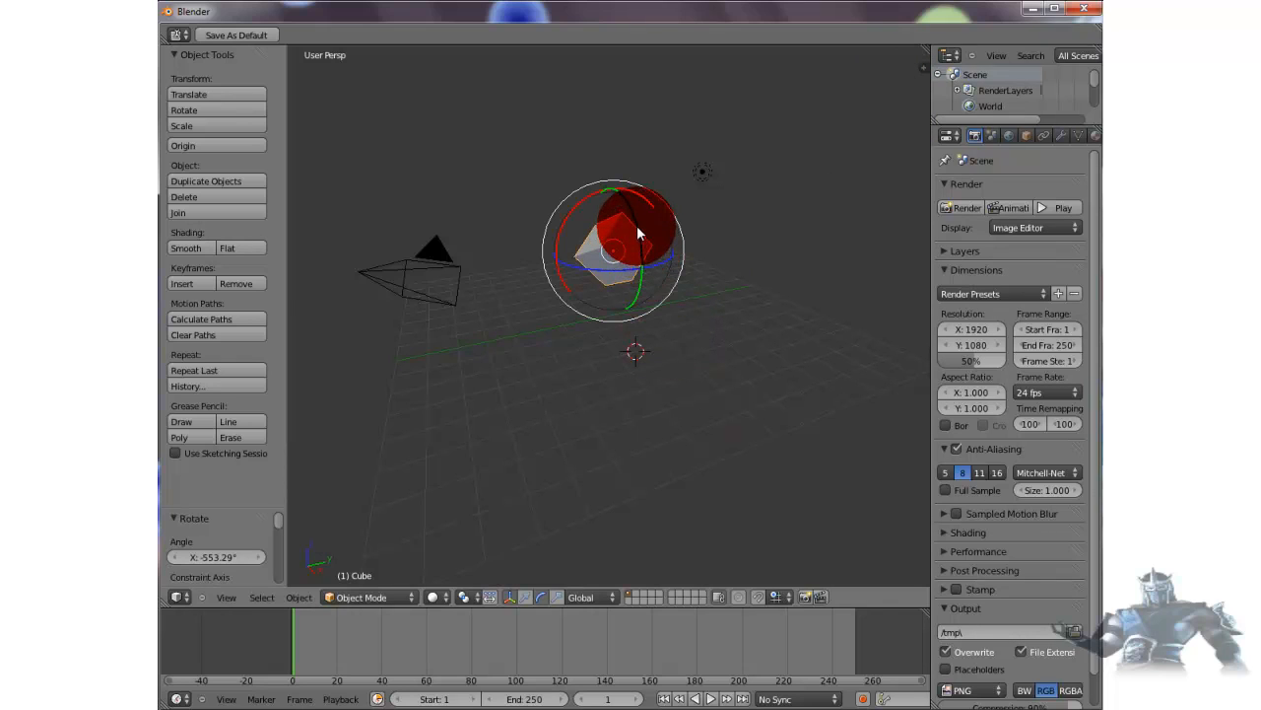
{"action": "left_click_drag", "start_coordinate": [637, 224], "coordinate": [684, 461]}
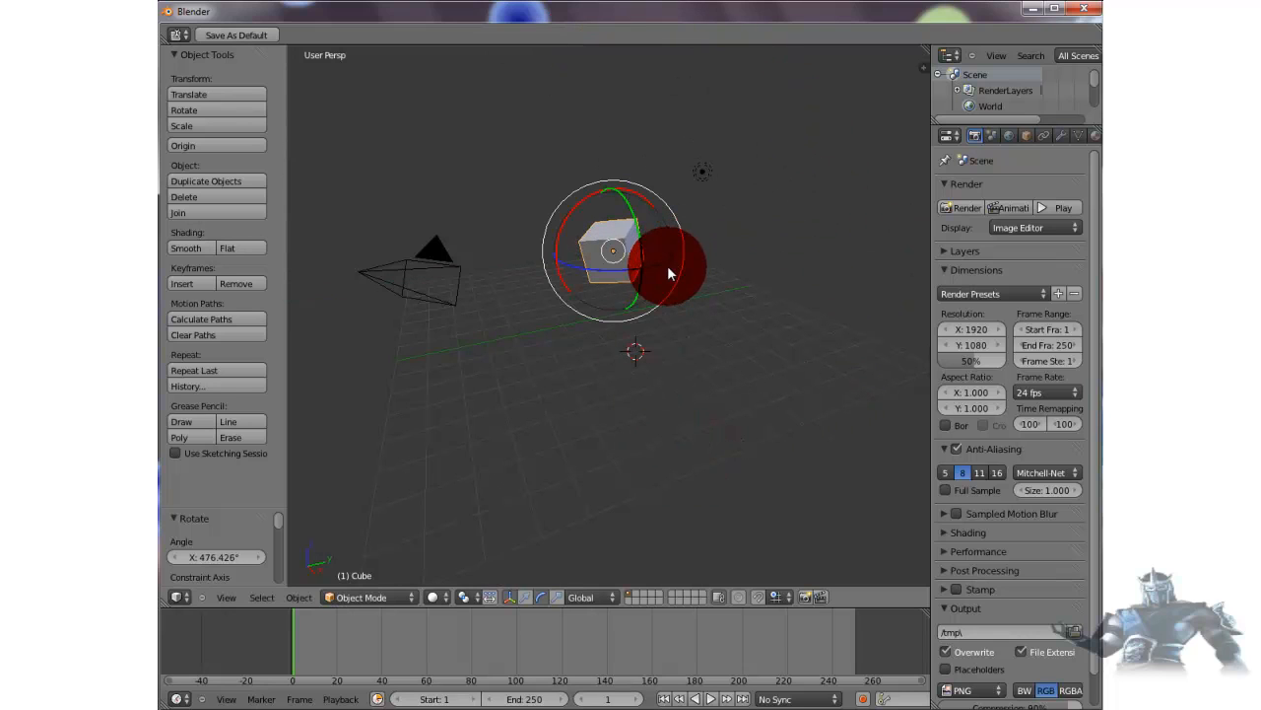
{"action": "left_click_drag", "start_coordinate": [664, 258], "coordinate": [695, 374]}
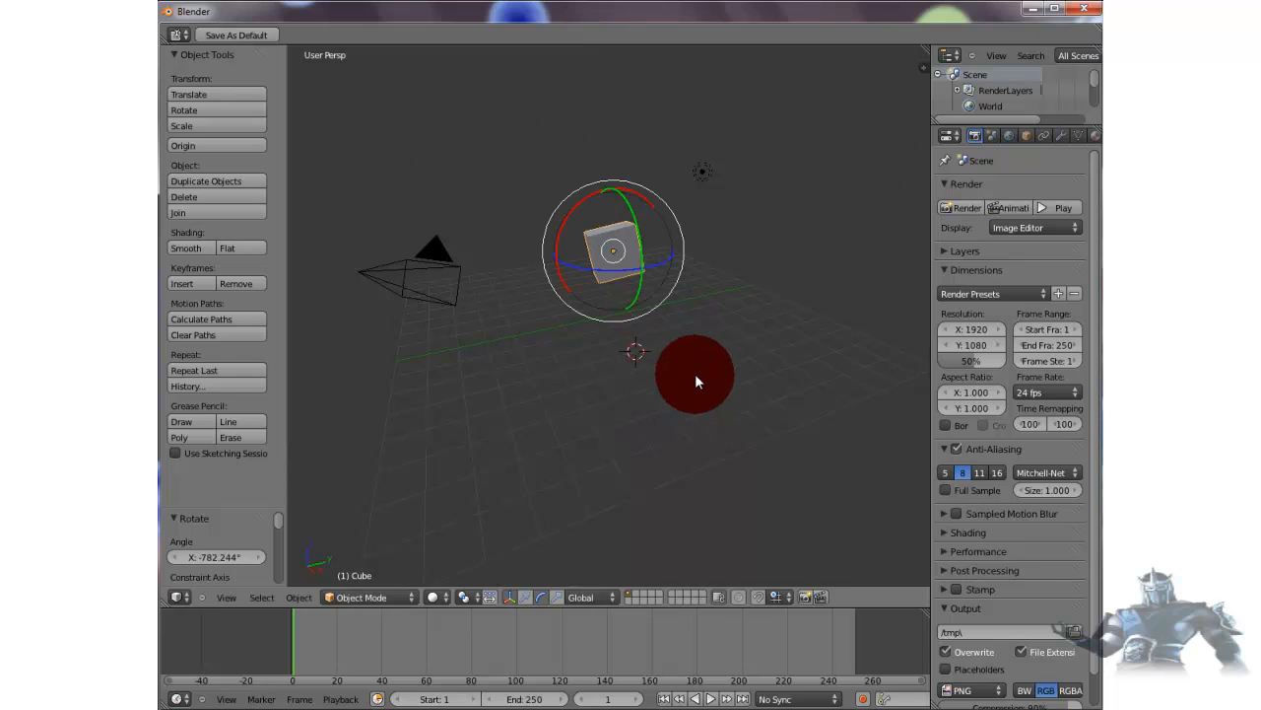
Switch to the scale manipulator and resize the cube by a factor of about 0.7.
{"action": "left_click", "coordinate": [557, 599]}
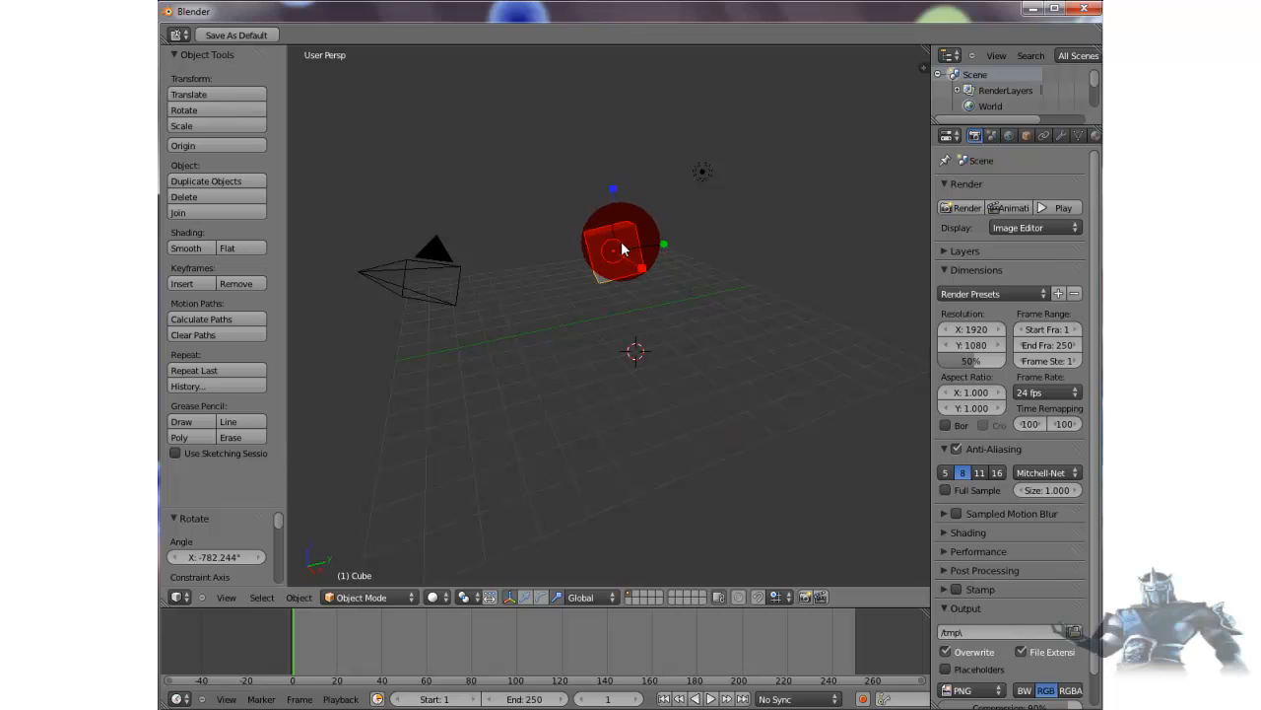
{"action": "left_click_drag", "start_coordinate": [621, 248], "coordinate": [583, 259]}
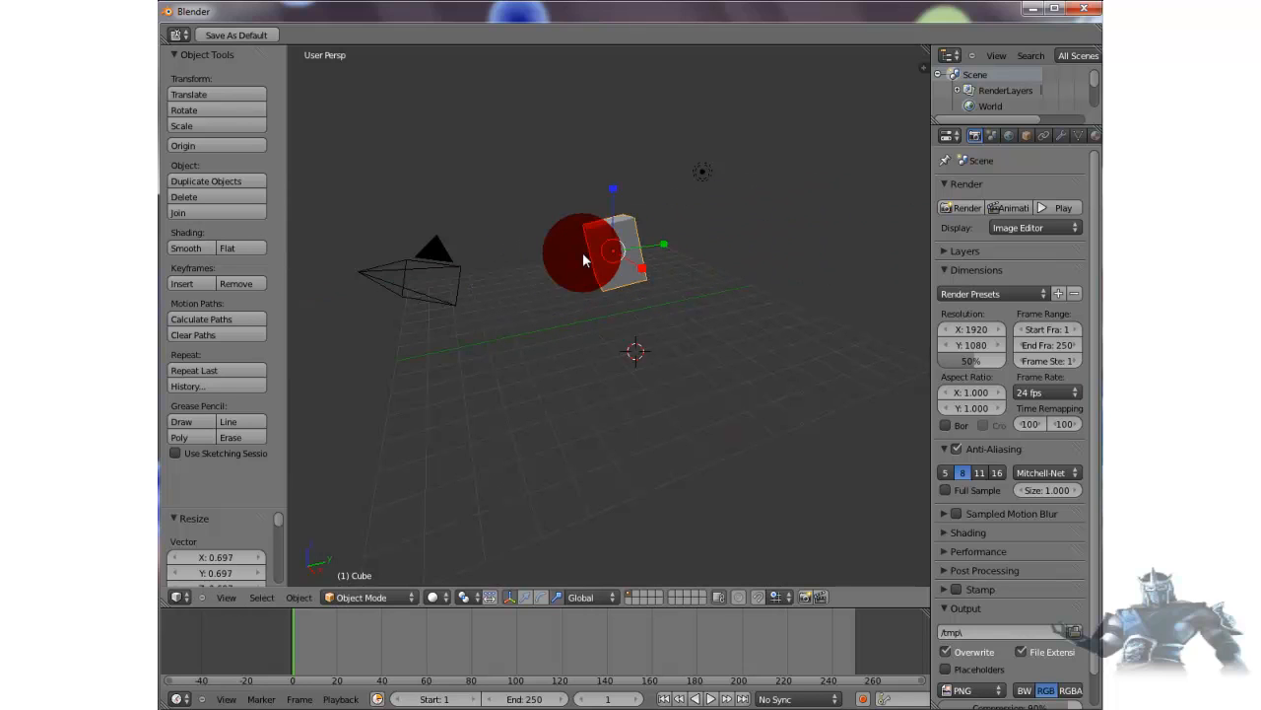
Resize the cube uniformly by a factor of about 0.97 and snap it to the 3D cursor placed far off in the upper background.
{"action": "mouse_move", "coordinate": [608, 194]}
{"action": "left_mouse_down"}
{"action": "mouse_move", "coordinate": [614, 85]}
{"action": "mouse_move", "coordinate": [609, 216]}
{"action": "mouse_move", "coordinate": [608, 200]}
{"action": "left_mouse_up"}
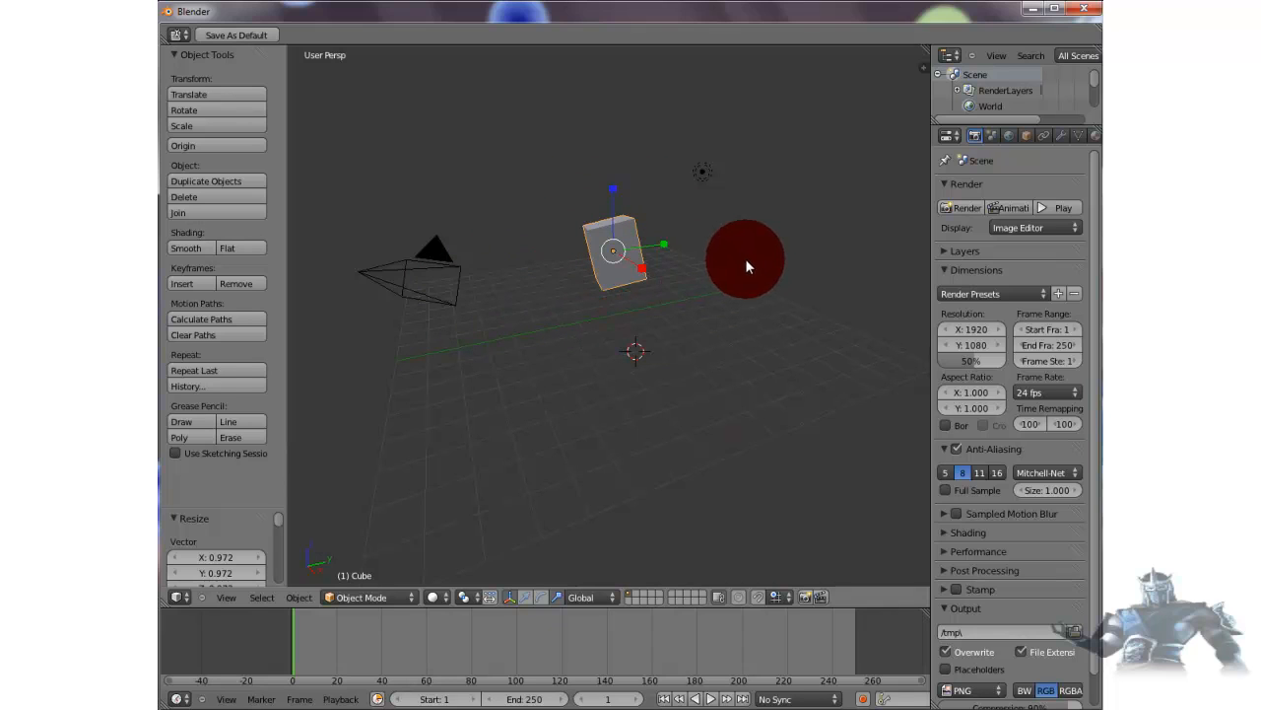
{"action": "middle_click_drag", "start_coordinate": [757, 238], "coordinate": [582, 235]}
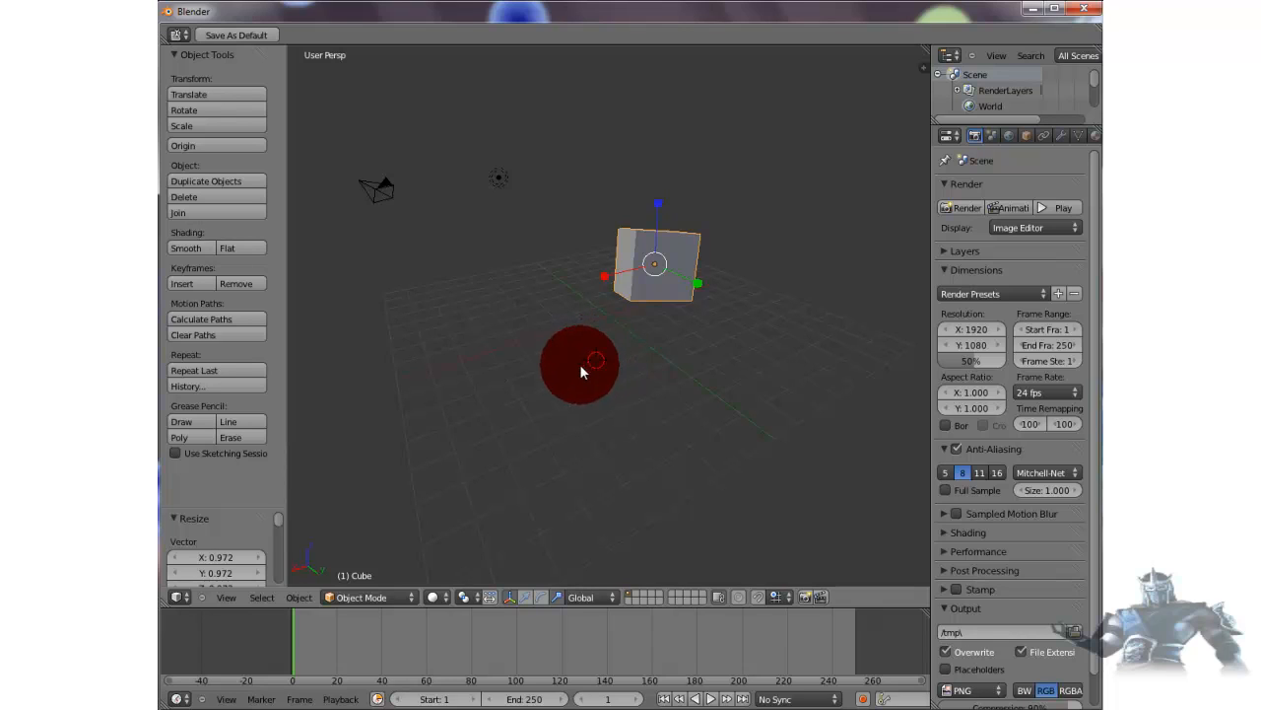
{"action": "left_click", "coordinate": [870, 181]}
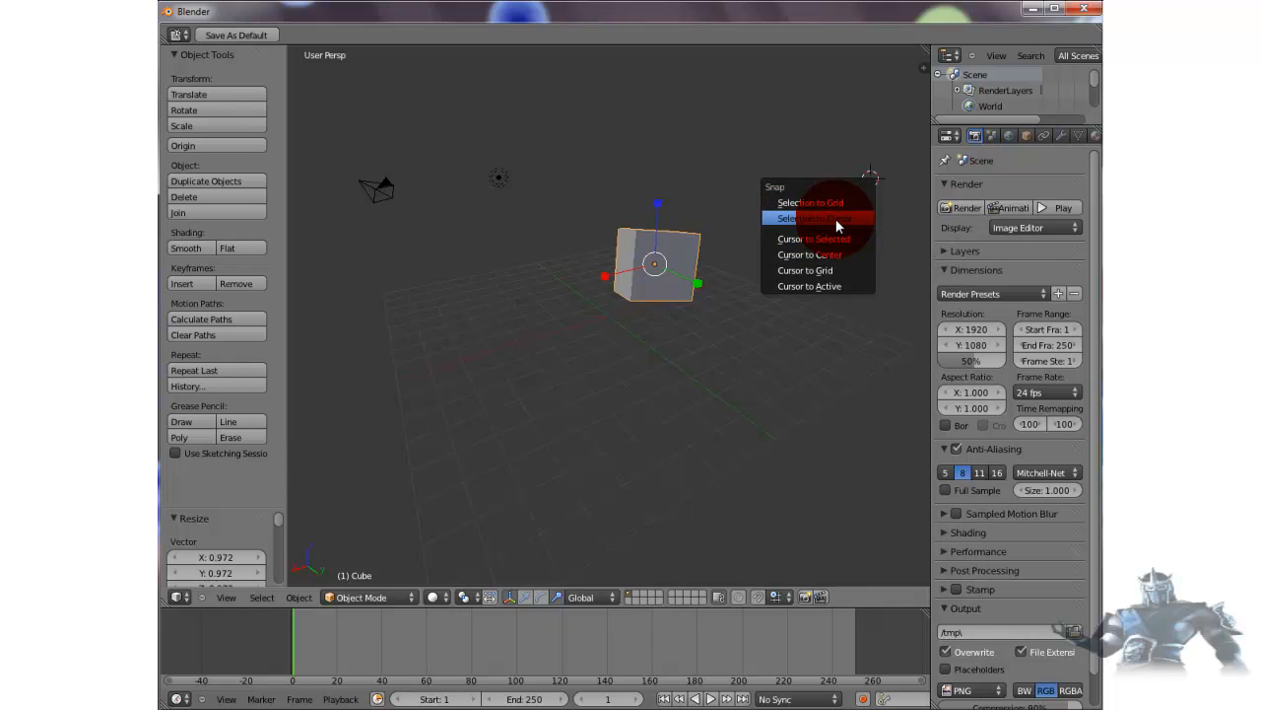
{"action": "left_click", "coordinate": [837, 222]}
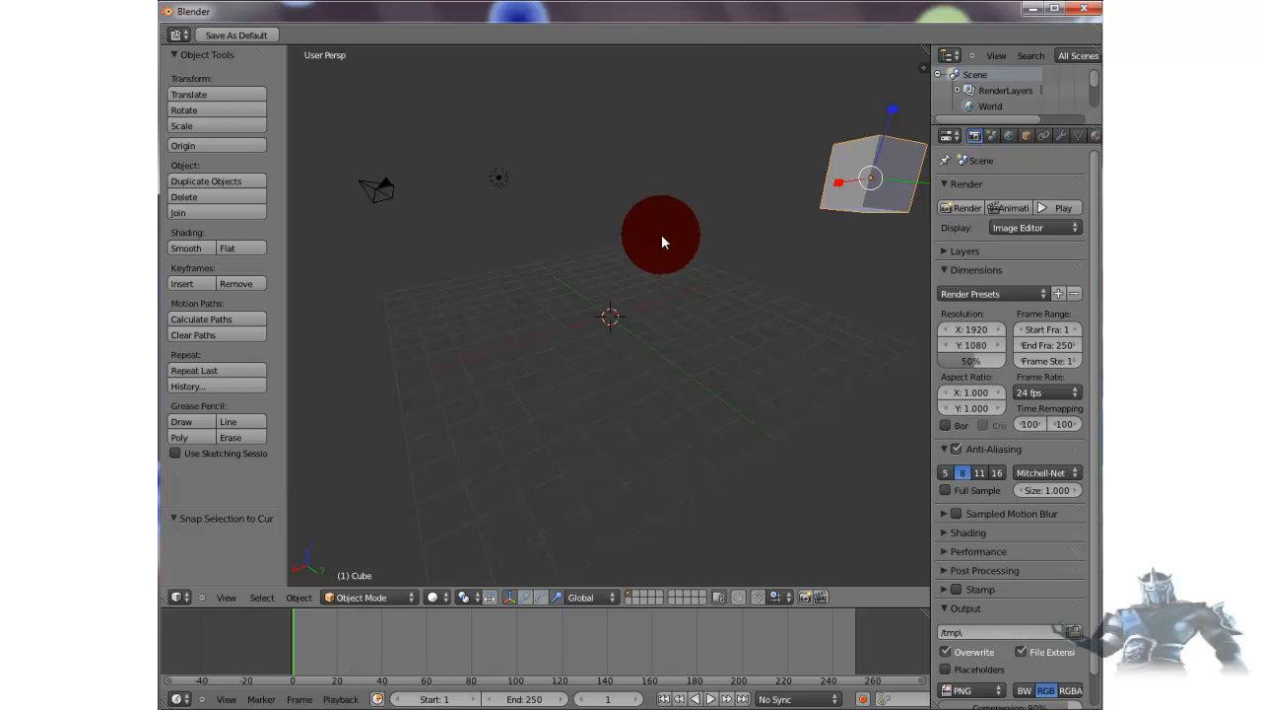
Snap the 3D cursor to the scene center and snap the cube to the cursor.
{"action": "key", "text": "shift+s"}
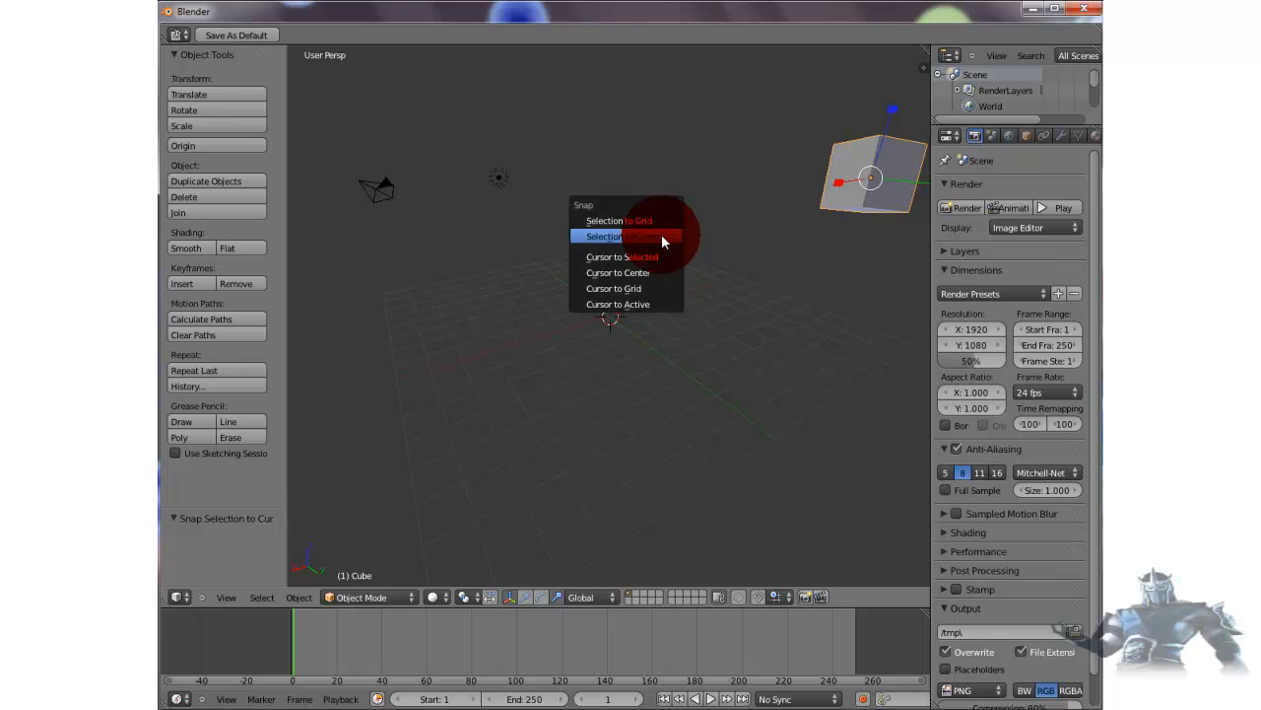
{"action": "left_click", "coordinate": [609, 273]}
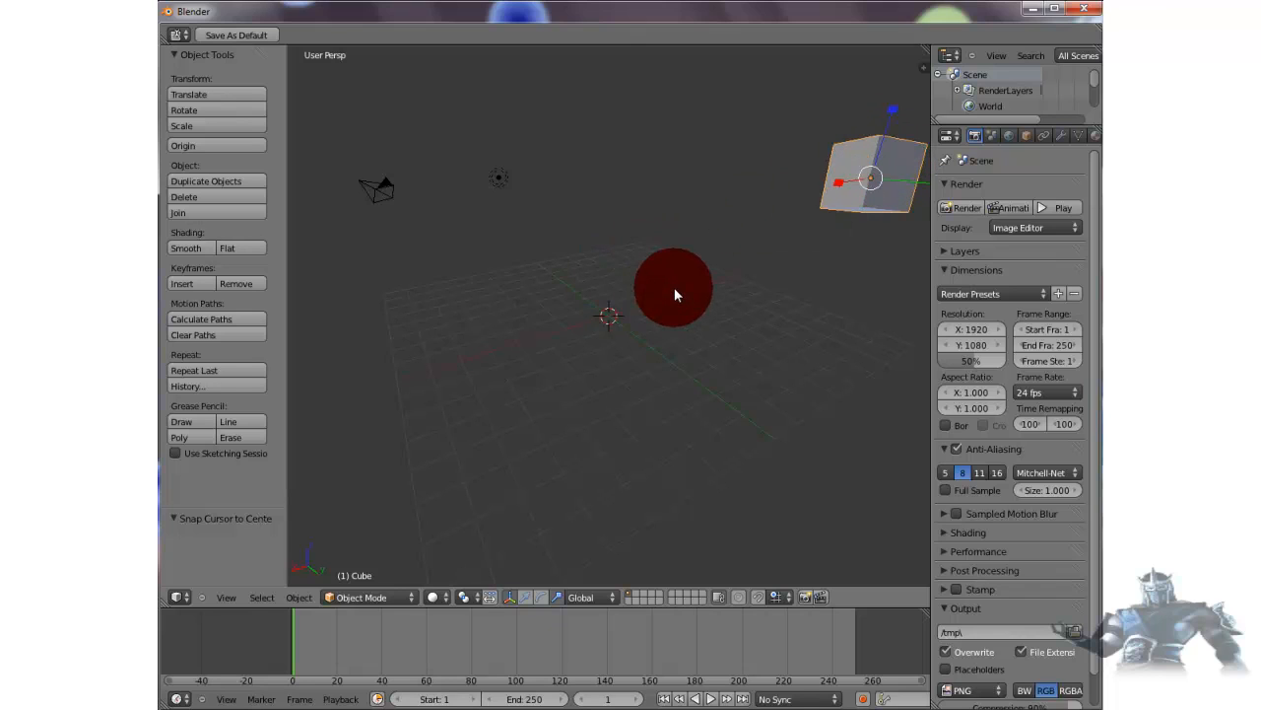
{"action": "key", "text": "shift+s"}
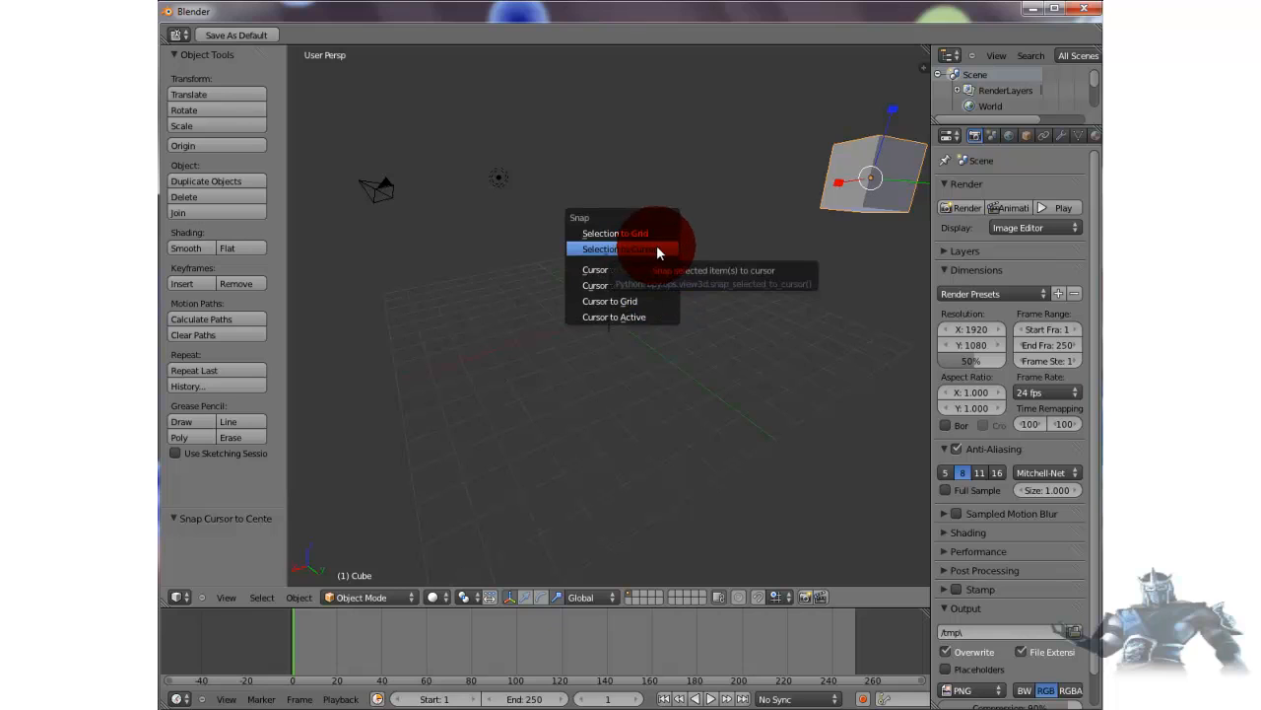
{"action": "left_click", "coordinate": [658, 253]}
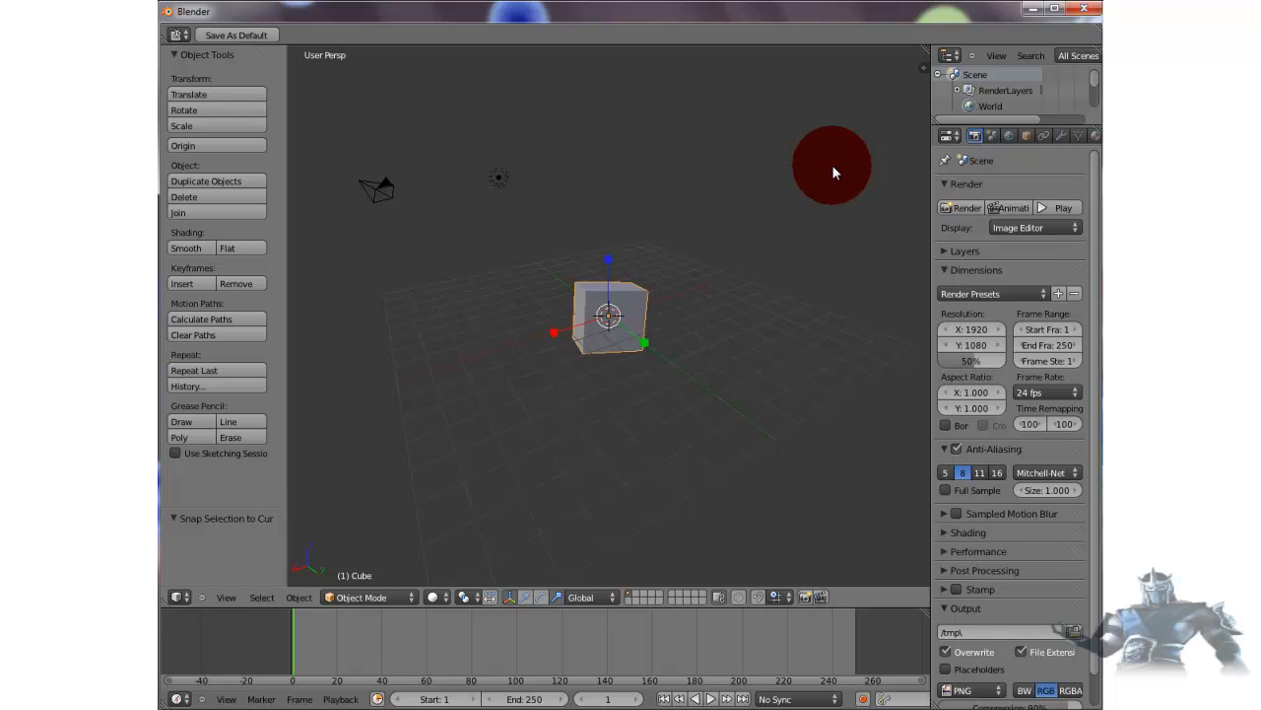
Display the translate, rotate and scale manipulators together and rotate the cube about 29.5° around the X axis with its ring.
{"action": "middle_click_drag", "start_coordinate": [746, 334], "coordinate": [603, 490]}
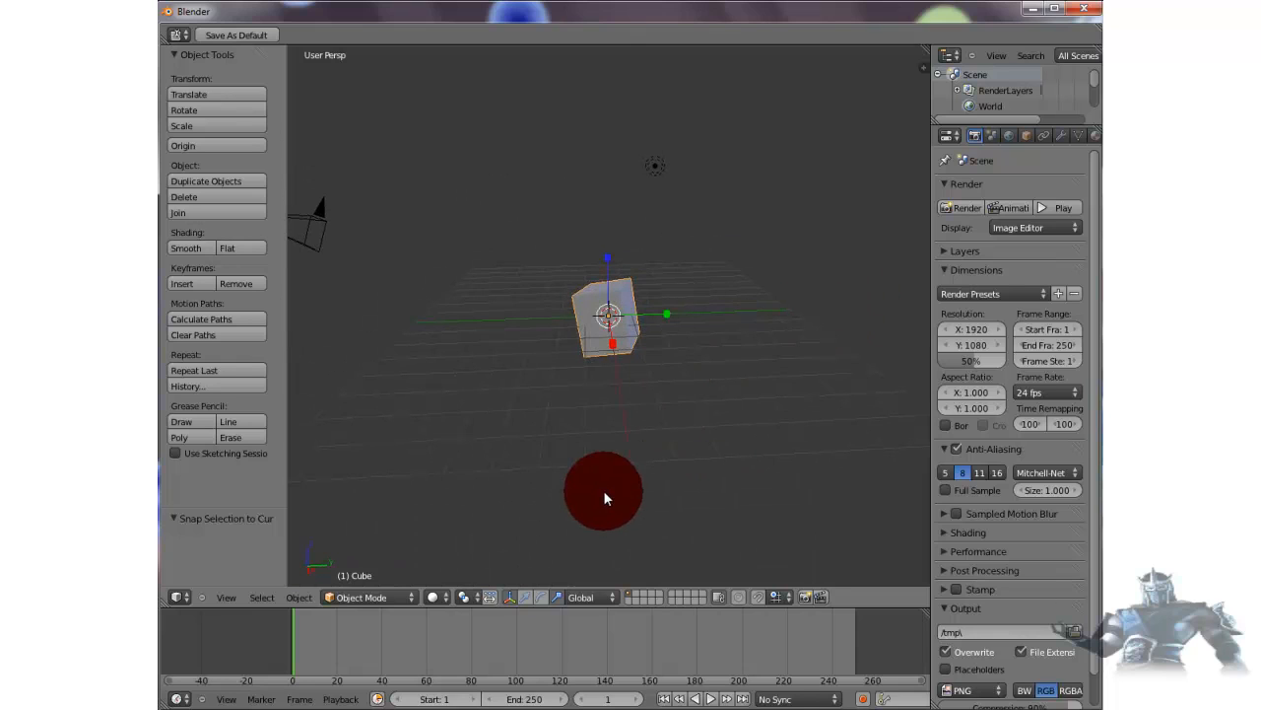
{"action": "left_click", "coordinate": [531, 596]}
{"action": "left_click", "coordinate": [523, 597], "text": "shift"}
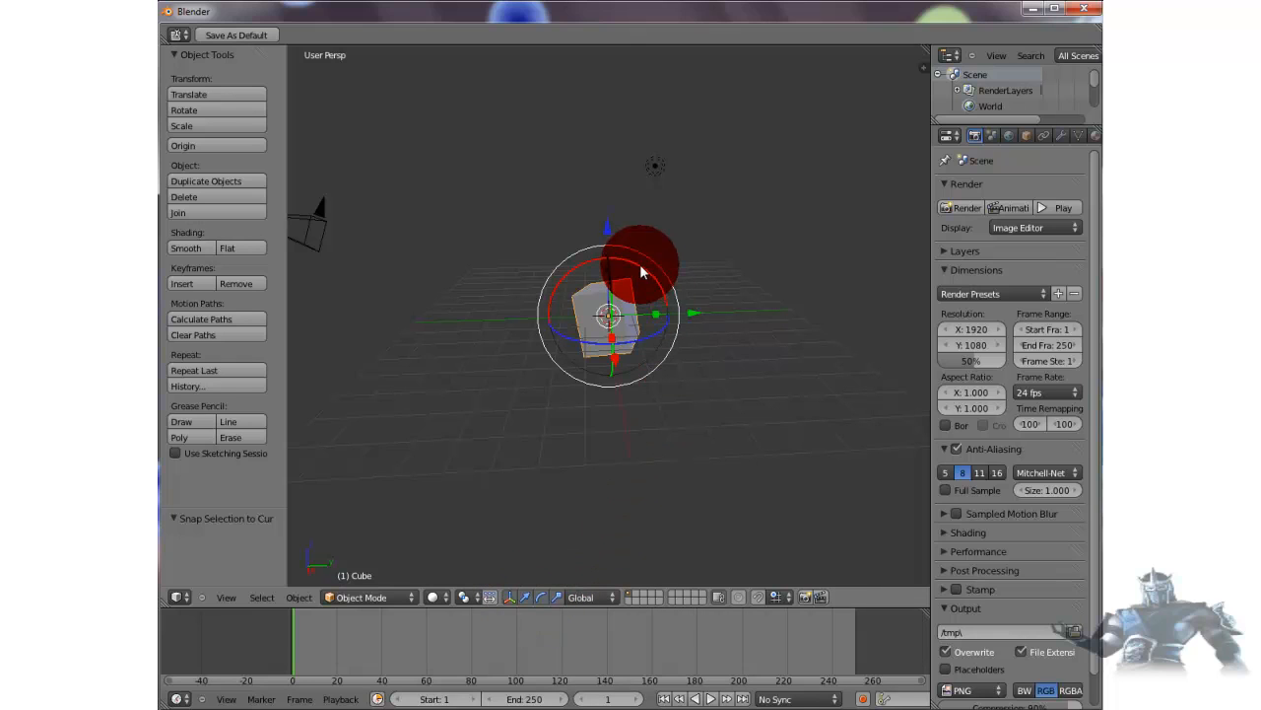
{"action": "left_click_drag", "start_coordinate": [639, 264], "coordinate": [619, 242]}
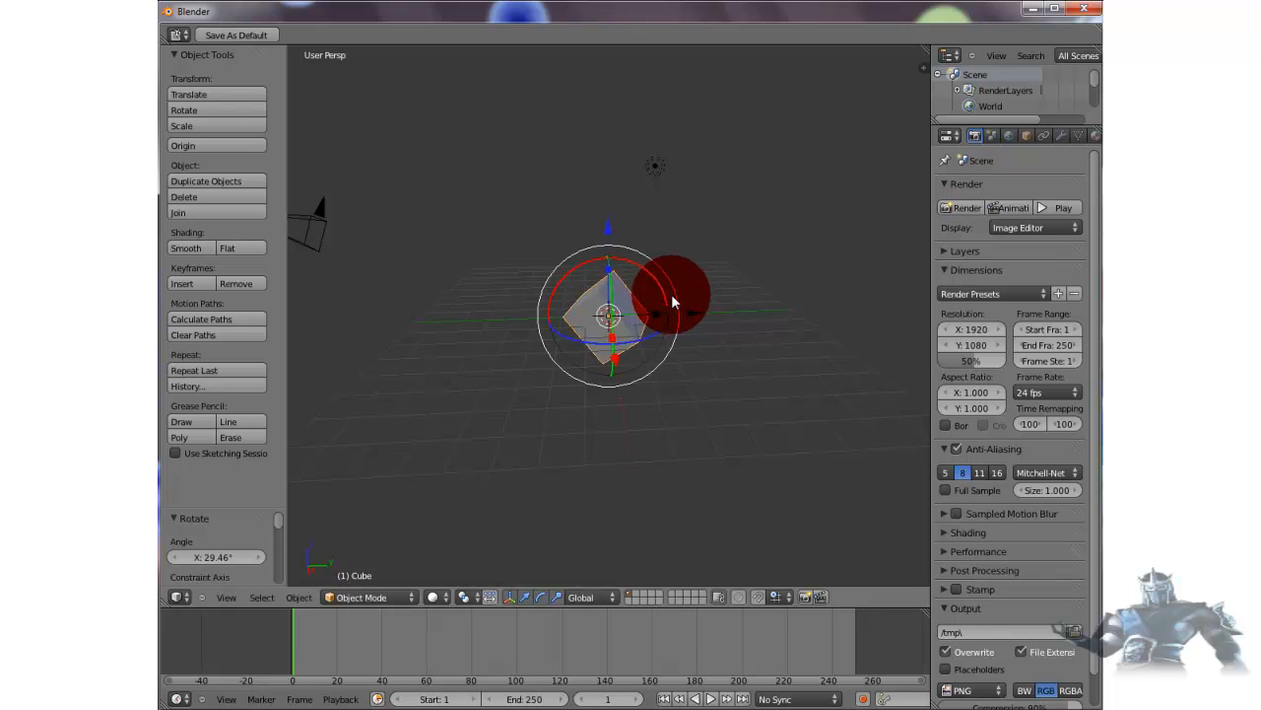
Scale the cube along the global Y axis by a factor of about 0.92.
{"action": "key", "text": "s"}
{"action": "key", "text": "y"}
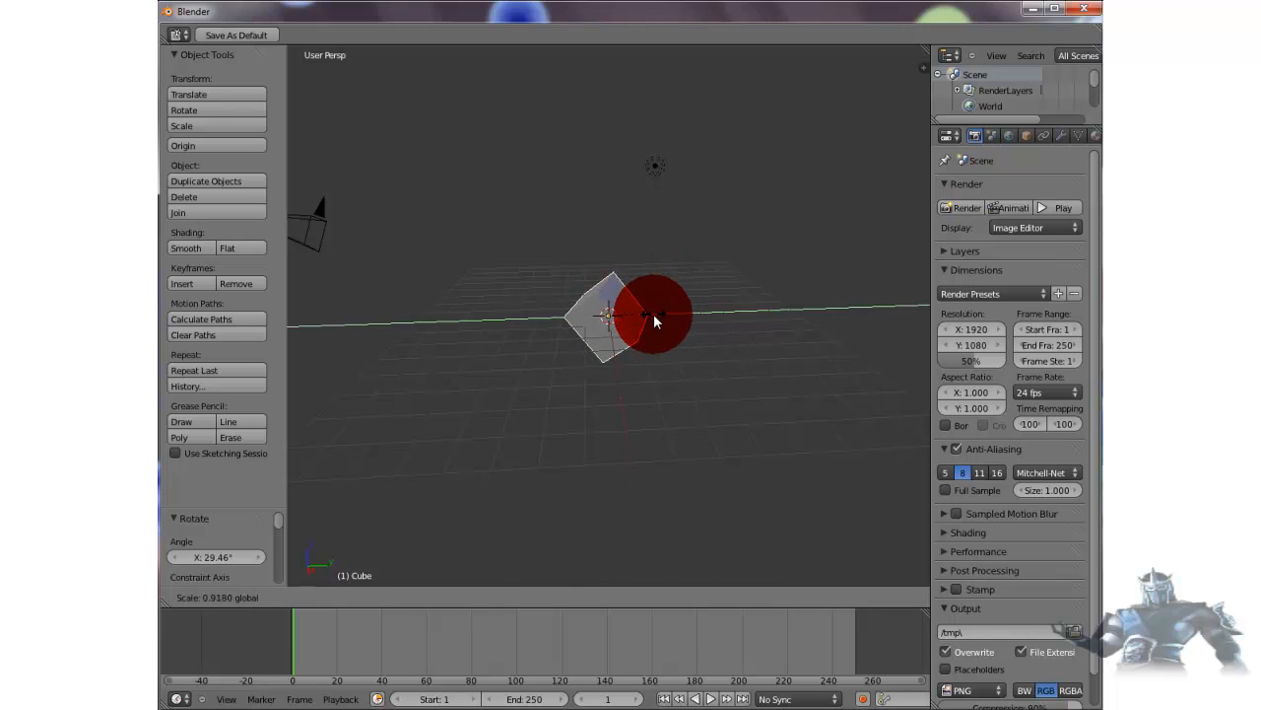
{"action": "left_click", "coordinate": [650, 313]}
Move the cube about 0.1 units along the Y axis and nudge it slightly along the global Z axis.
{"action": "mouse_move", "coordinate": [691, 309]}
{"action": "left_mouse_down"}
{"action": "mouse_move", "coordinate": [752, 303]}
{"action": "mouse_move", "coordinate": [689, 306]}
{"action": "left_mouse_up"}
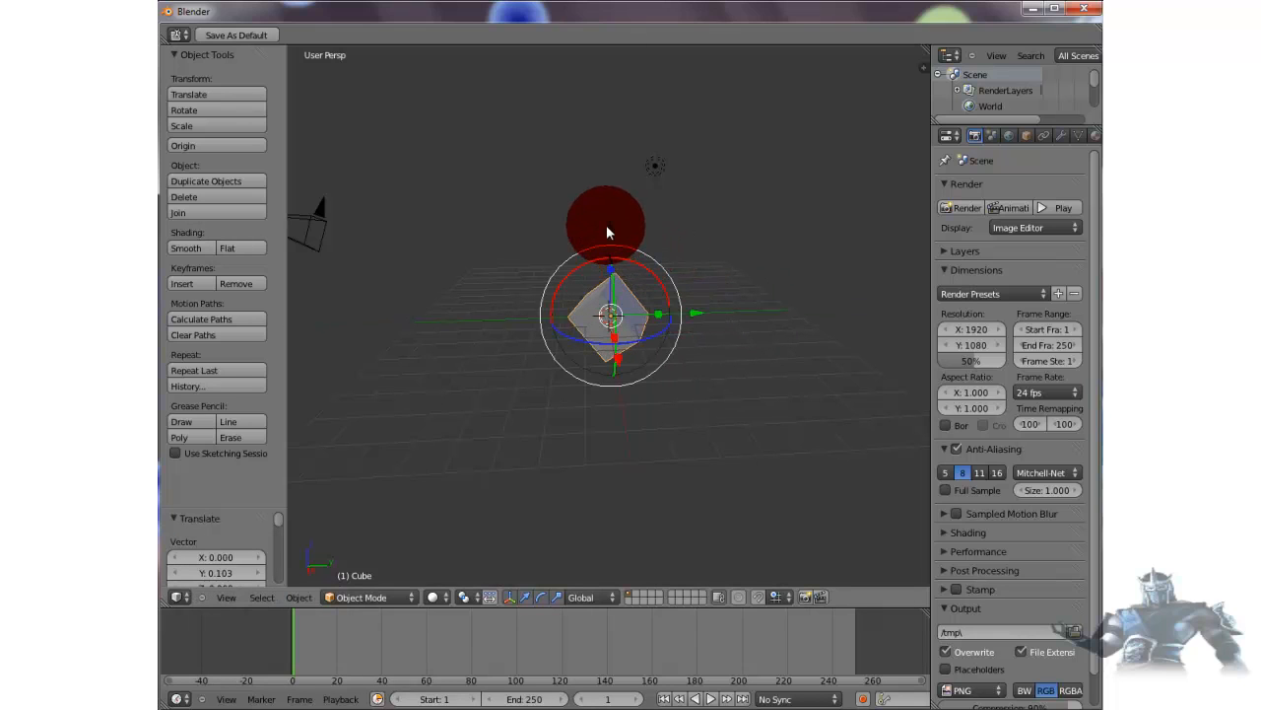
{"action": "key", "text": "g"}
{"action": "key", "text": "z"}
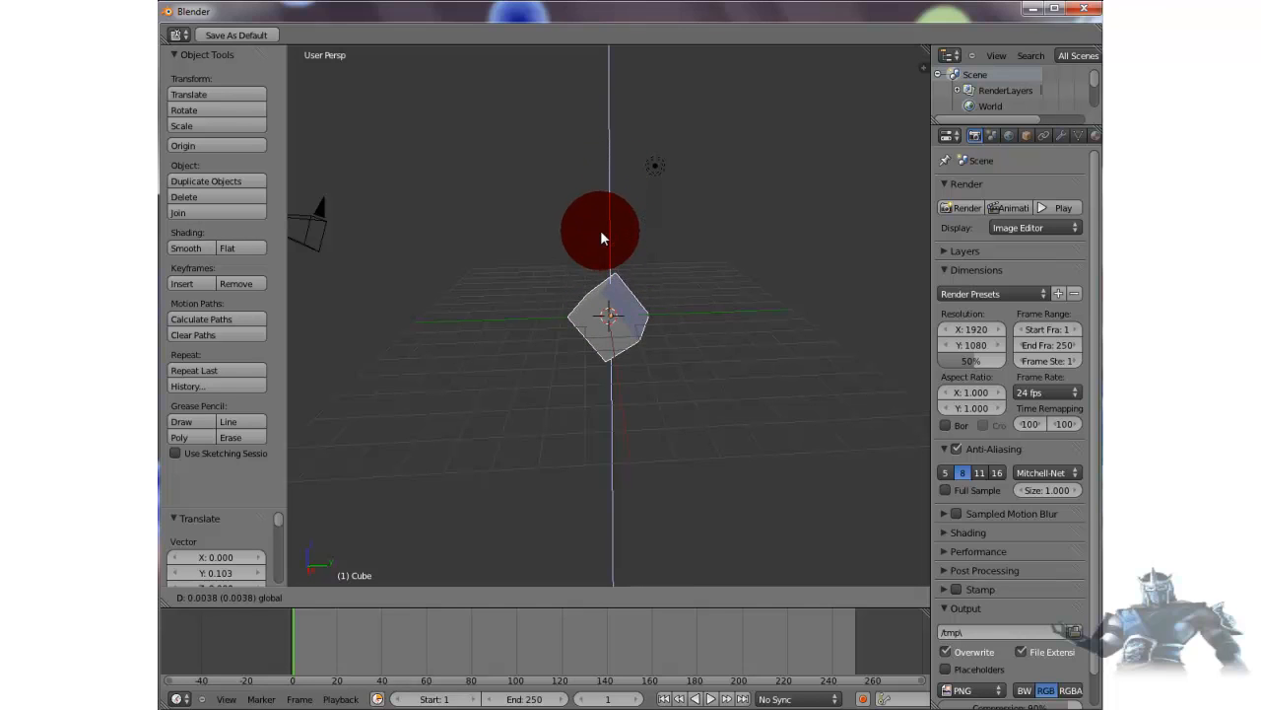
{"action": "left_click", "coordinate": [600, 228]}
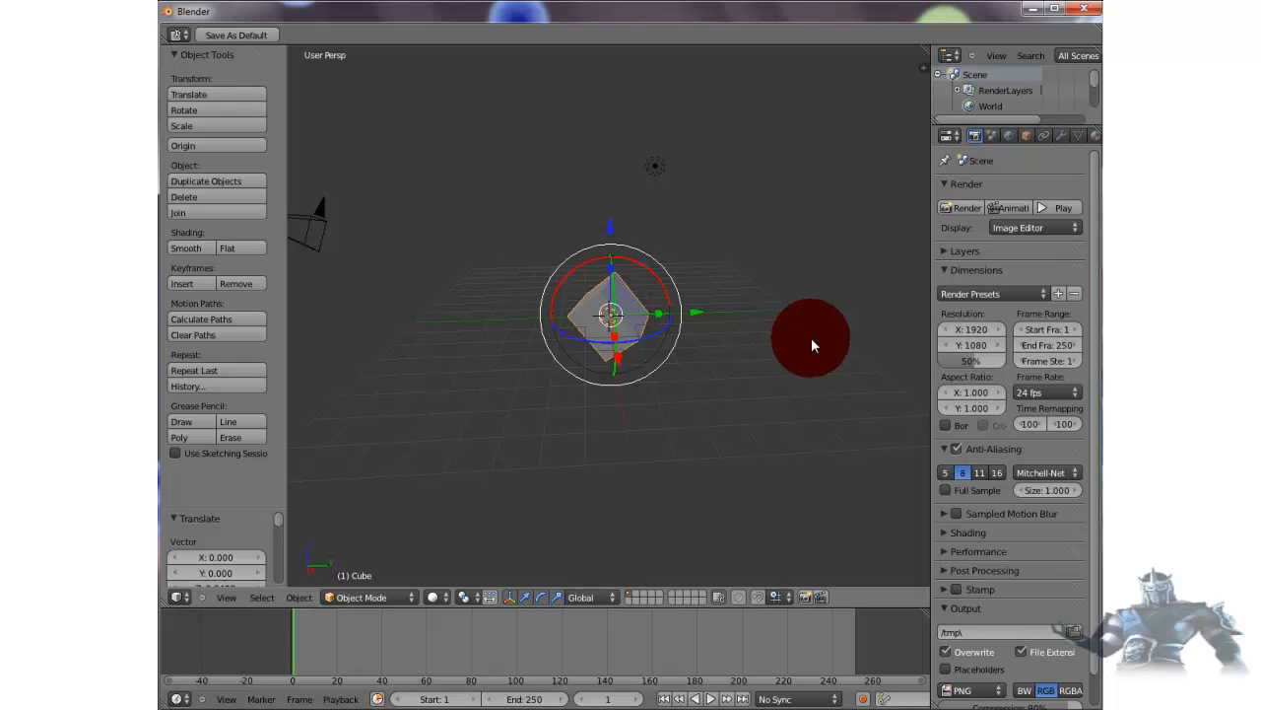
Show only the translate manipulator on the cube.
{"action": "middle_click_drag", "start_coordinate": [813, 327], "coordinate": [540, 591]}
{"action": "left_click", "coordinate": [533, 595]}
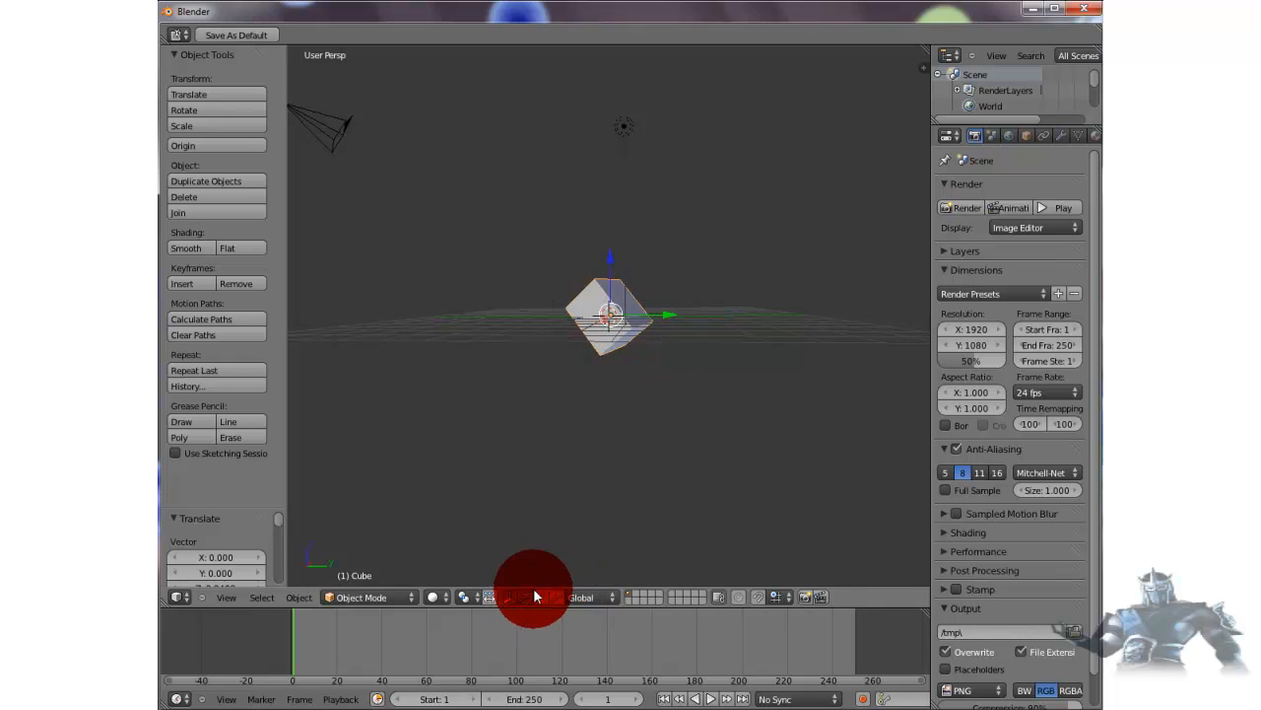
{"action": "middle_click_drag", "start_coordinate": [765, 377], "coordinate": [786, 300]}
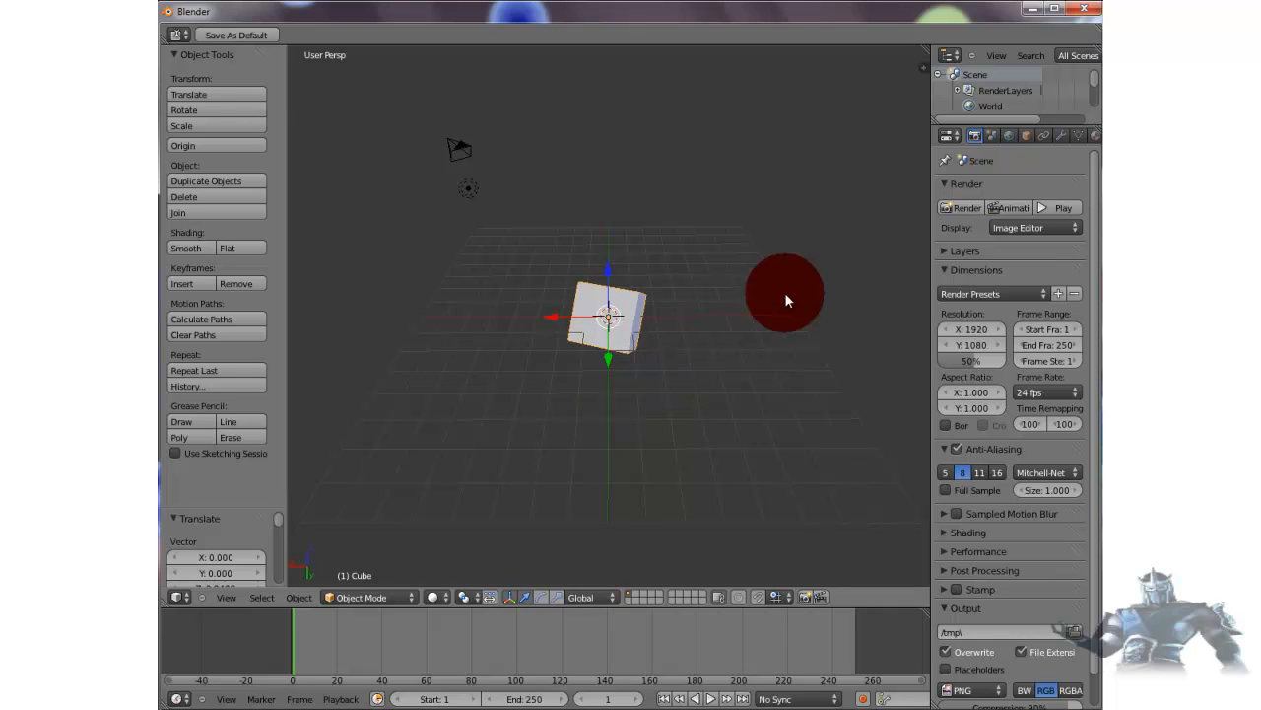